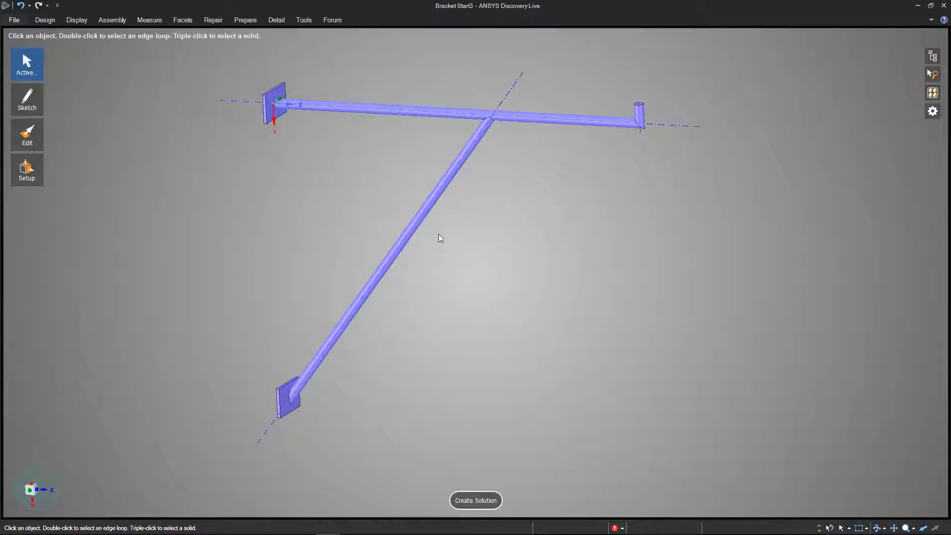
left_click_drag(158, 55, 770, 442)
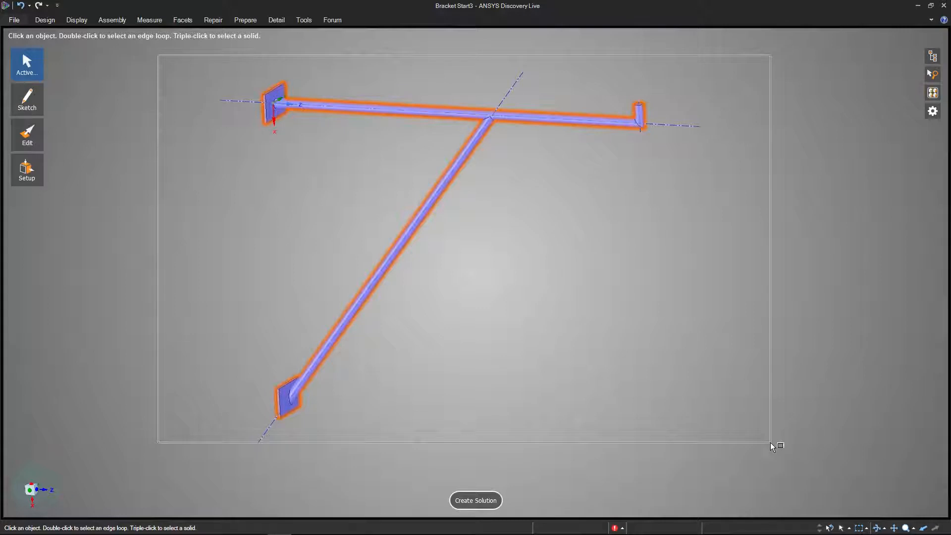
left_click_drag(771, 442, 771, 442)
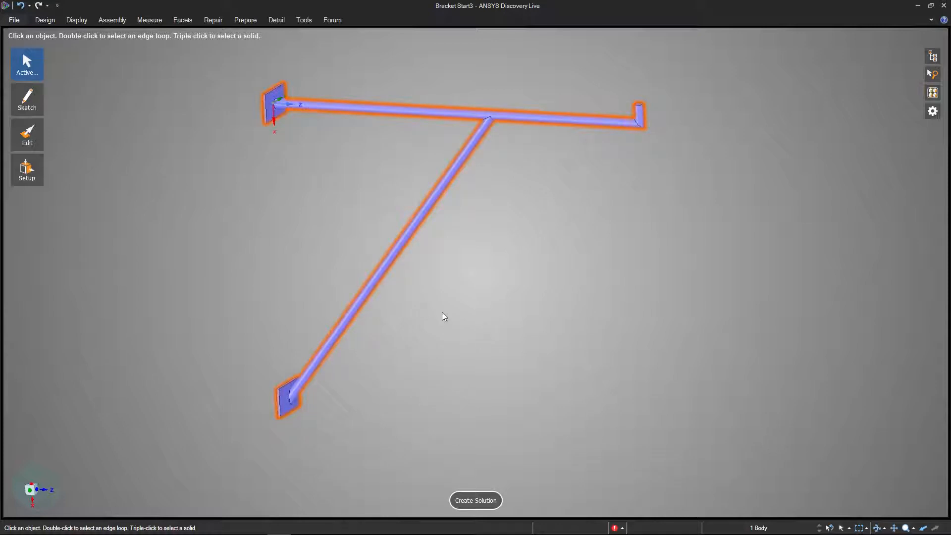
mouse_move(28, 134)
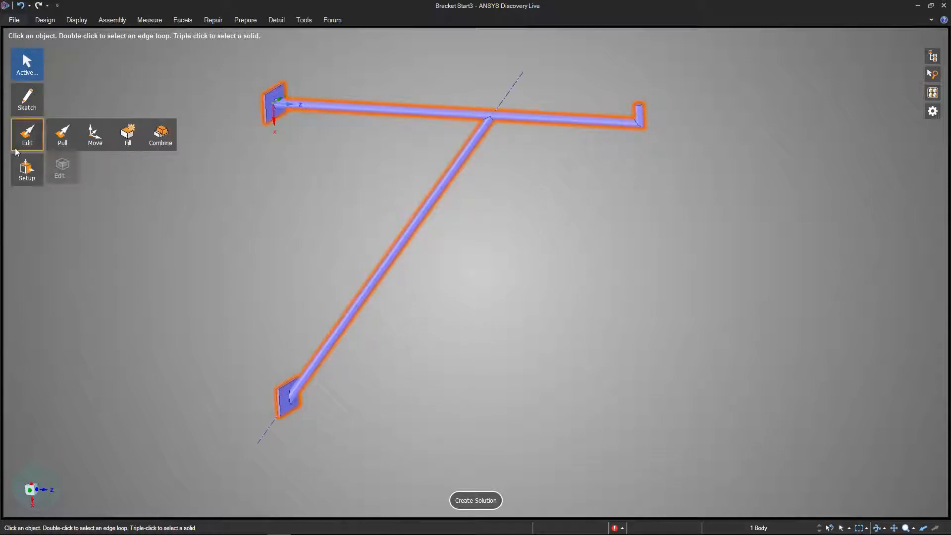
left_click(146, 132)
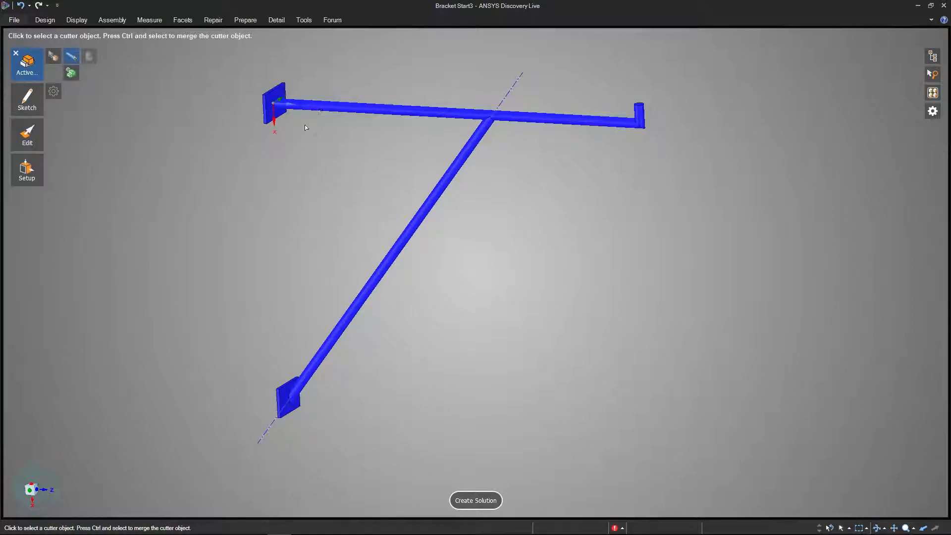
left_click(16, 53)
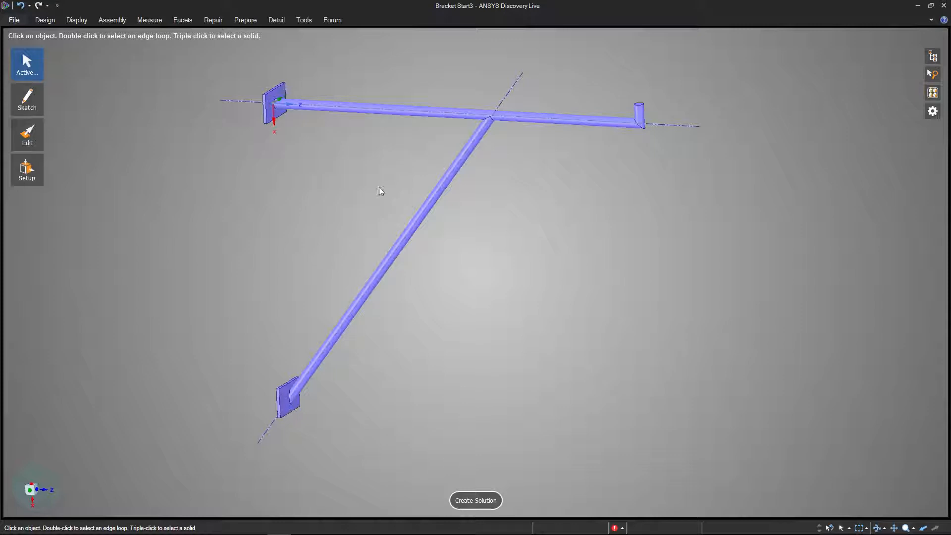
Select the whole bracket body and create a Structural Behavior solution for it in Structural Steel.
triple_click(276, 421)
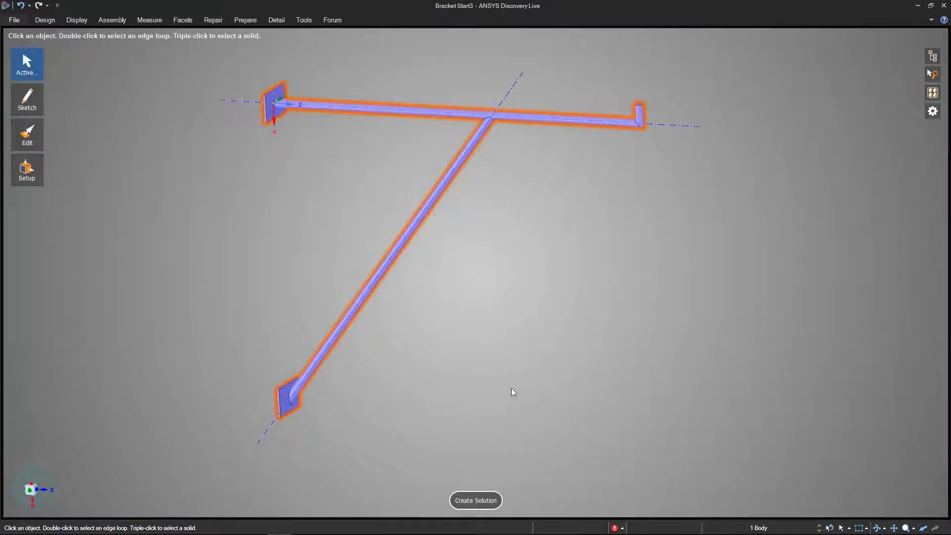
left_click(440, 333)
key("ctrl+a")
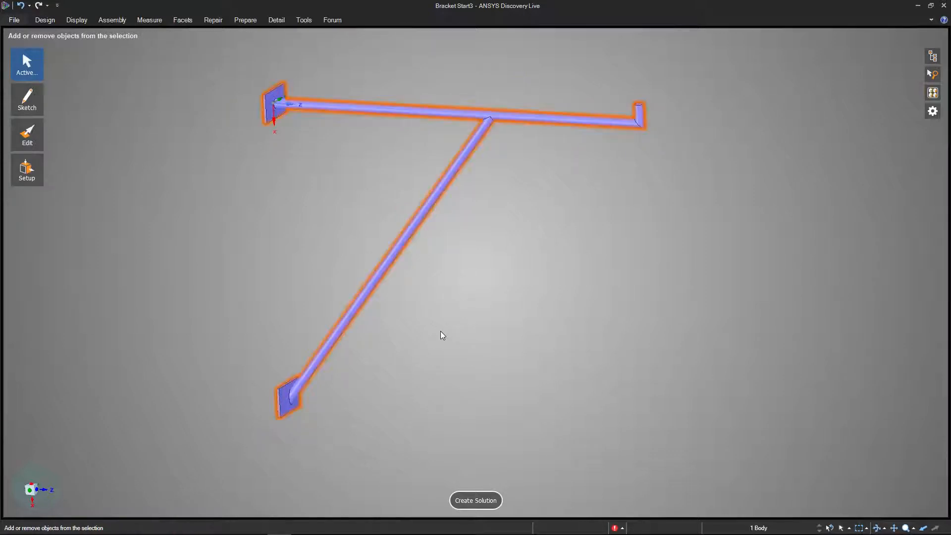
left_click(478, 501)
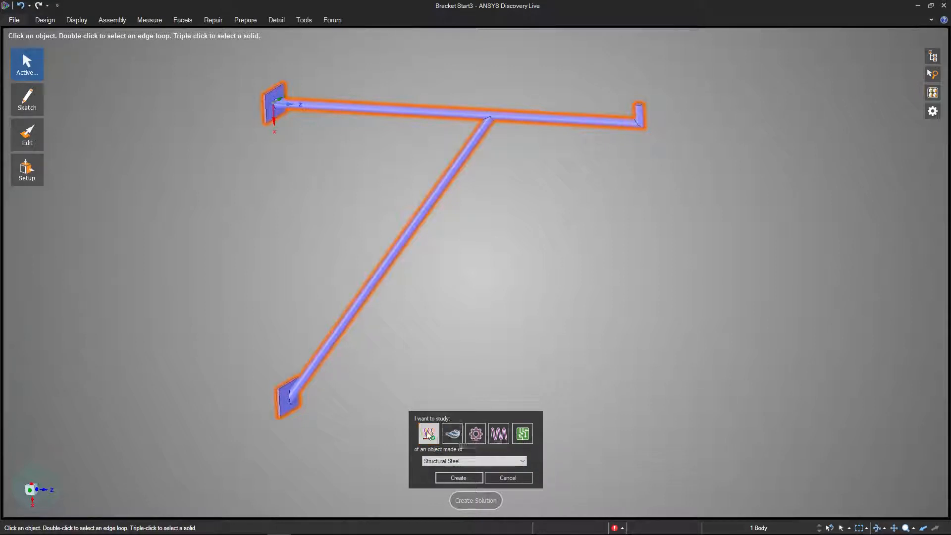
left_click(474, 438)
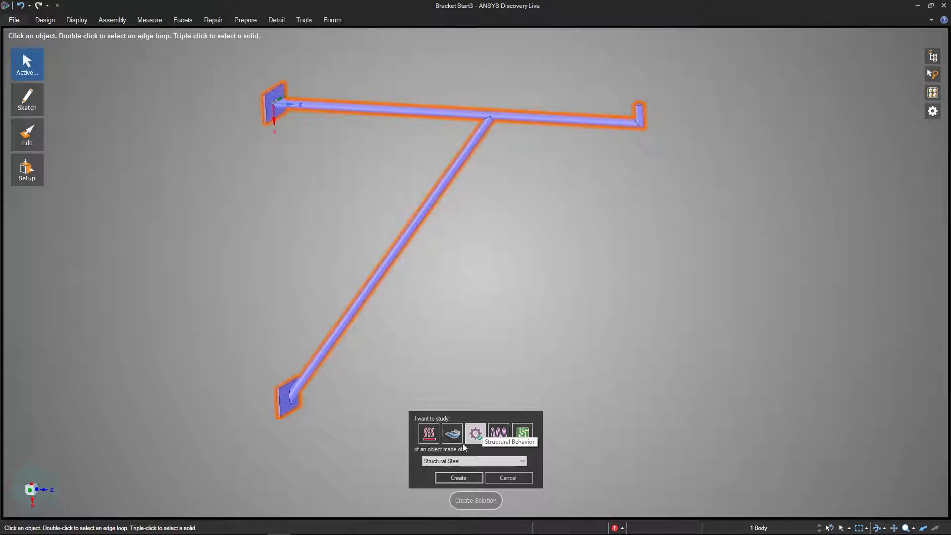
left_click(442, 461)
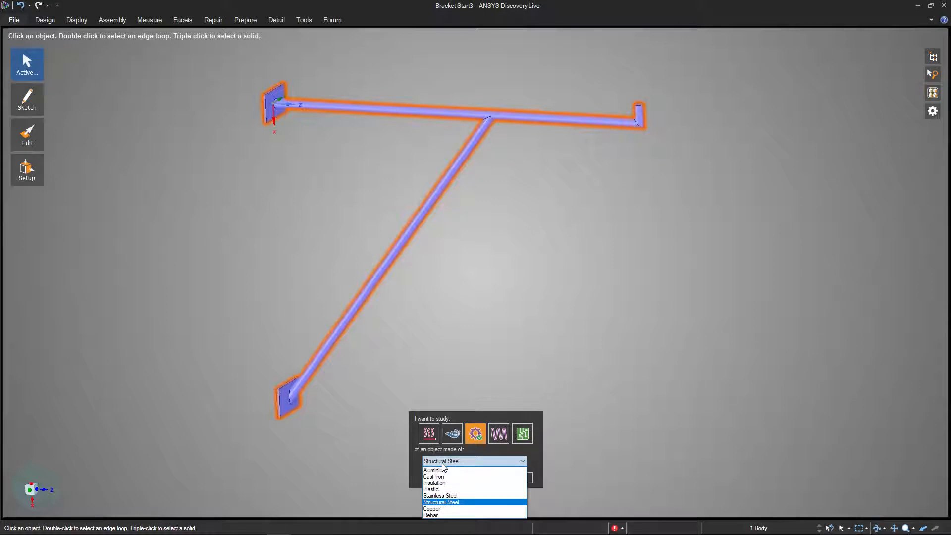
left_click(442, 503)
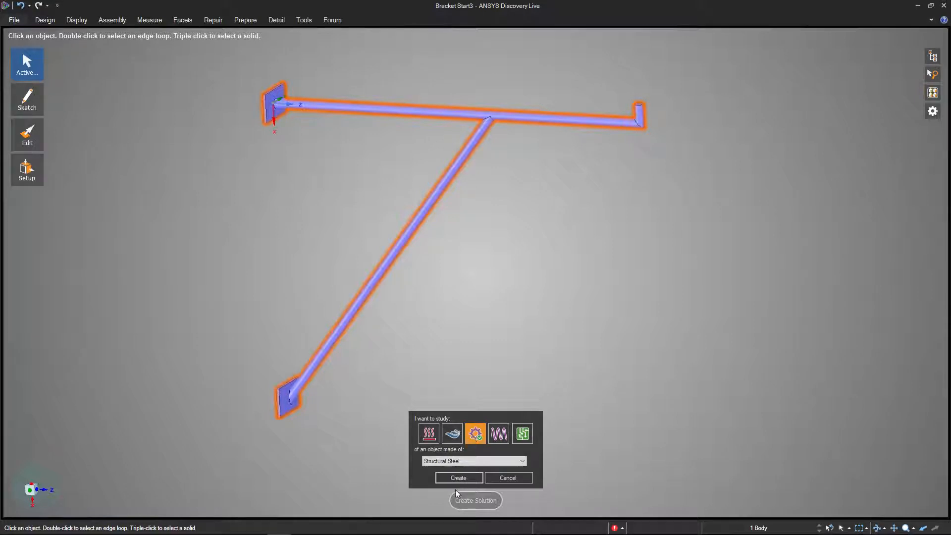
left_click(455, 480)
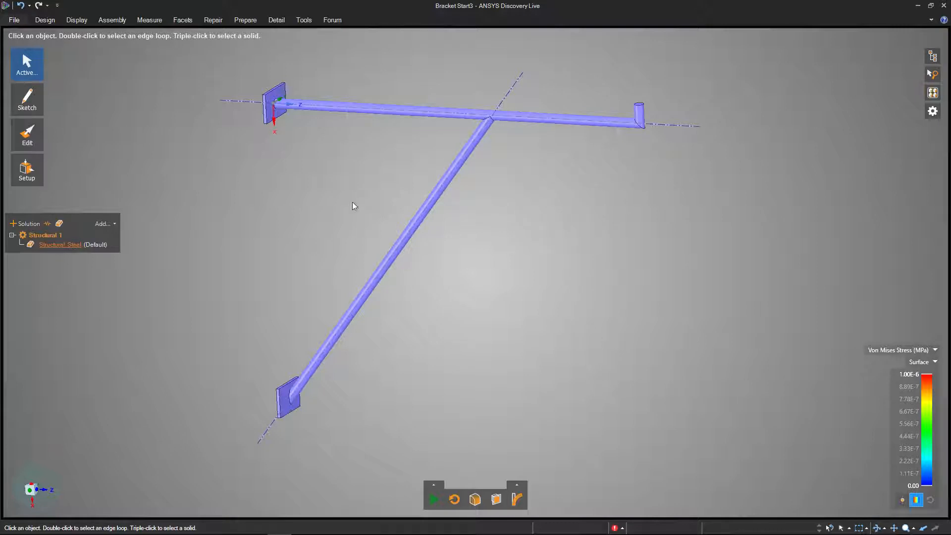
Add a fixed support to the outer face of the upper mounting plate.
mouse_move(266, 185)
middle_mouse_down("shift")
mouse_move(294, 181)
mouse_move(291, 192)
mouse_move(355, 181)
middle_mouse_up("shift")
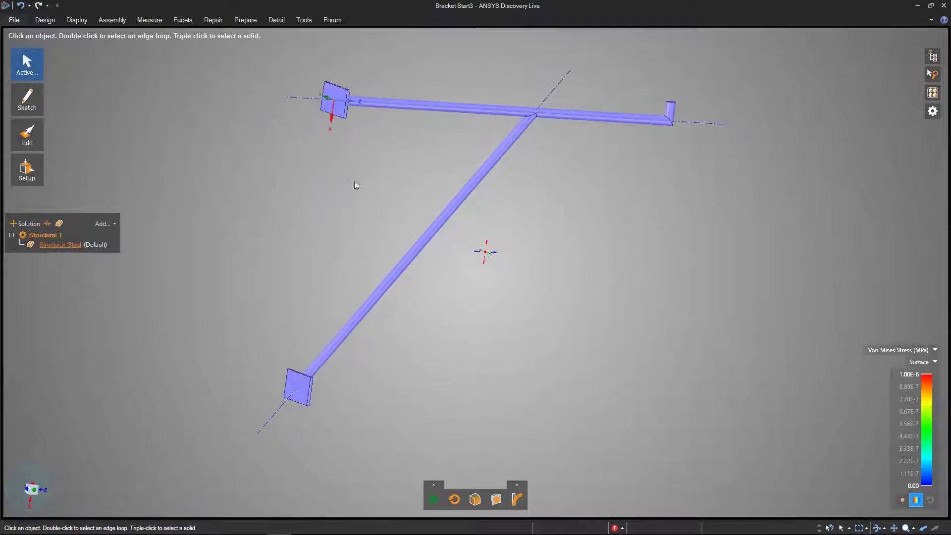
left_click(340, 99)
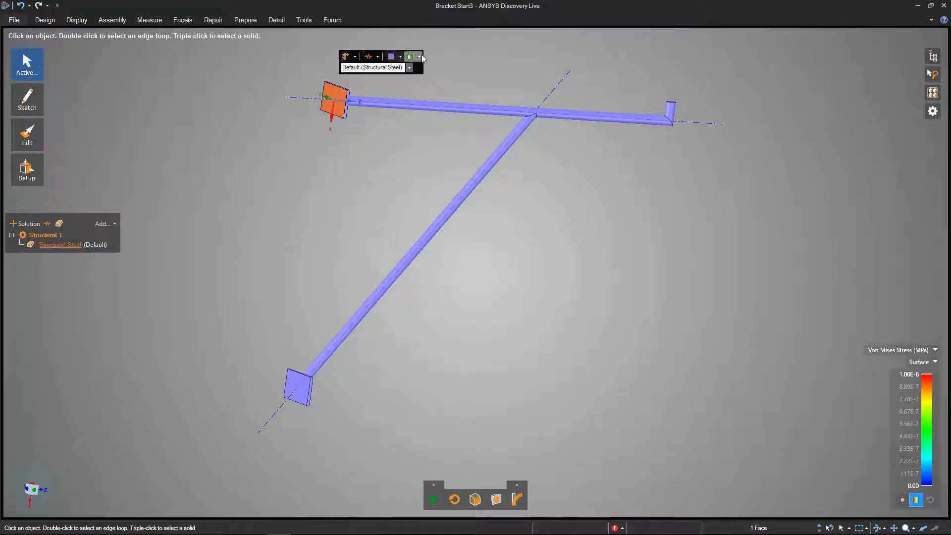
left_click(354, 57)
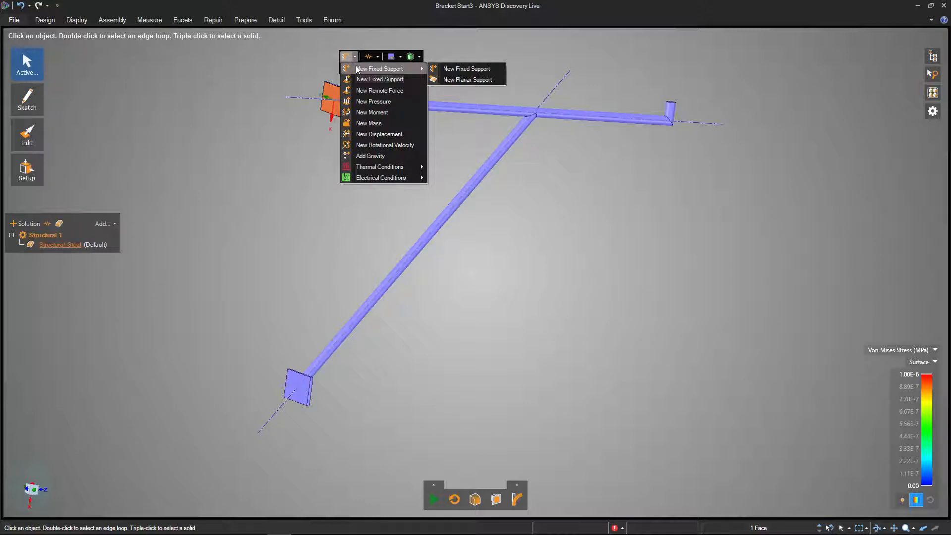
left_click(357, 70)
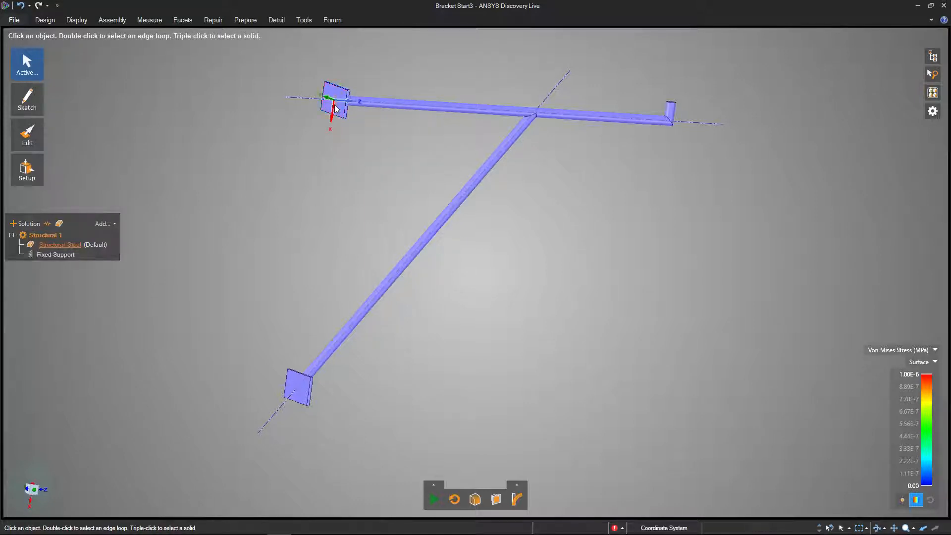
scroll(329, 106, "up", 5)
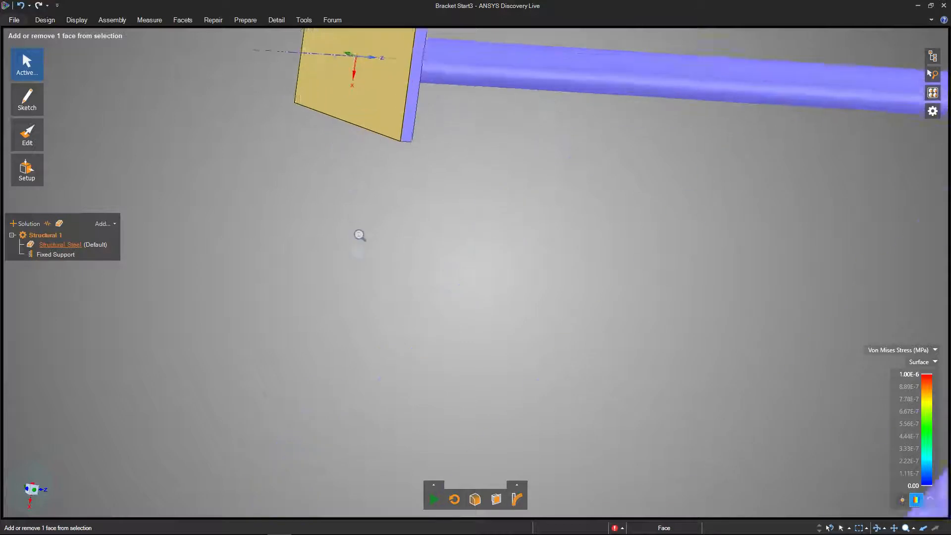
middle_click_drag(369, 156, 362, 134)
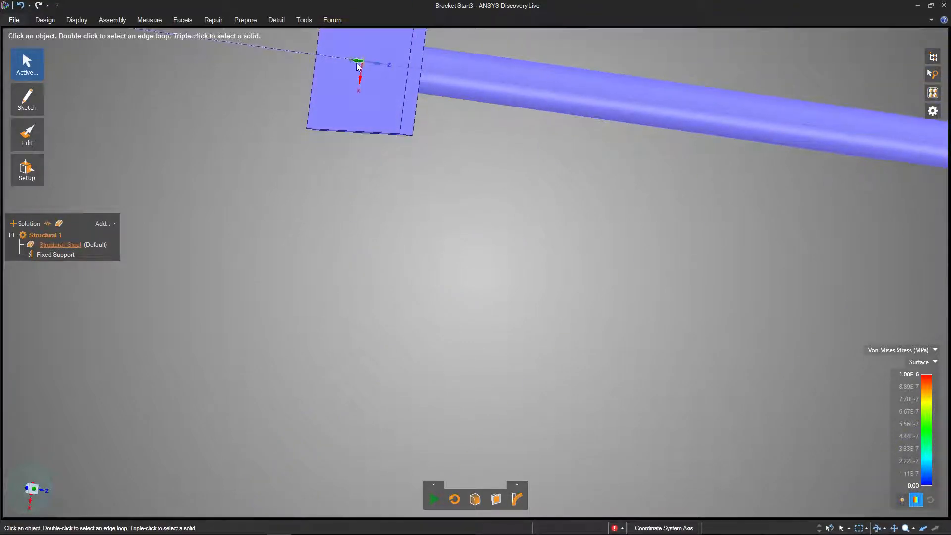
Add a fixed support to the outer face of the lower mounting plate.
scroll(434, 407, "down", 3)
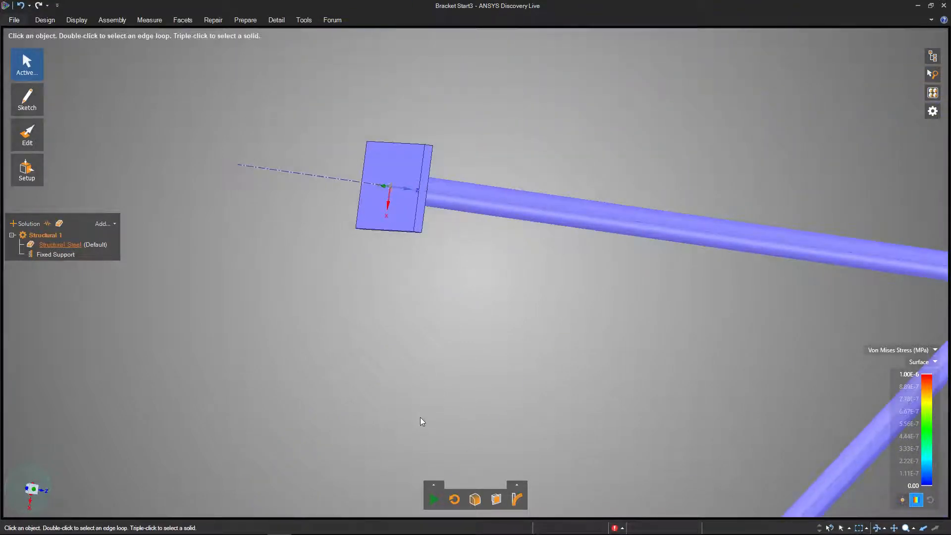
scroll(417, 409, "down", 5)
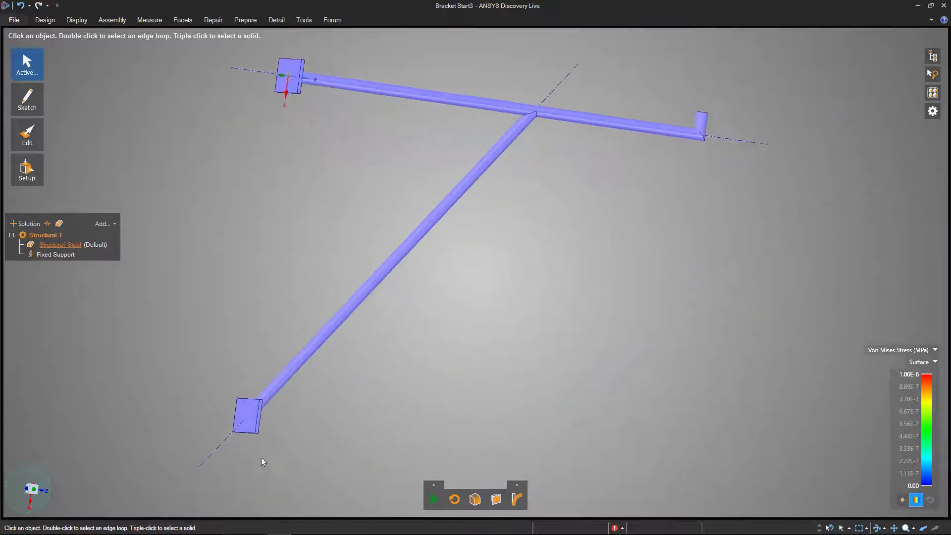
left_click(244, 410)
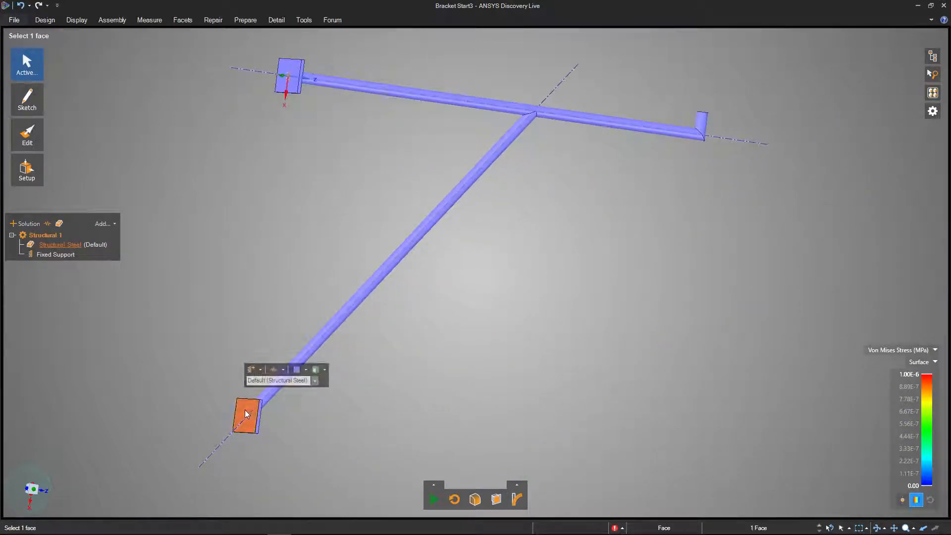
left_click(250, 367)
scroll(251, 431, "up", 5)
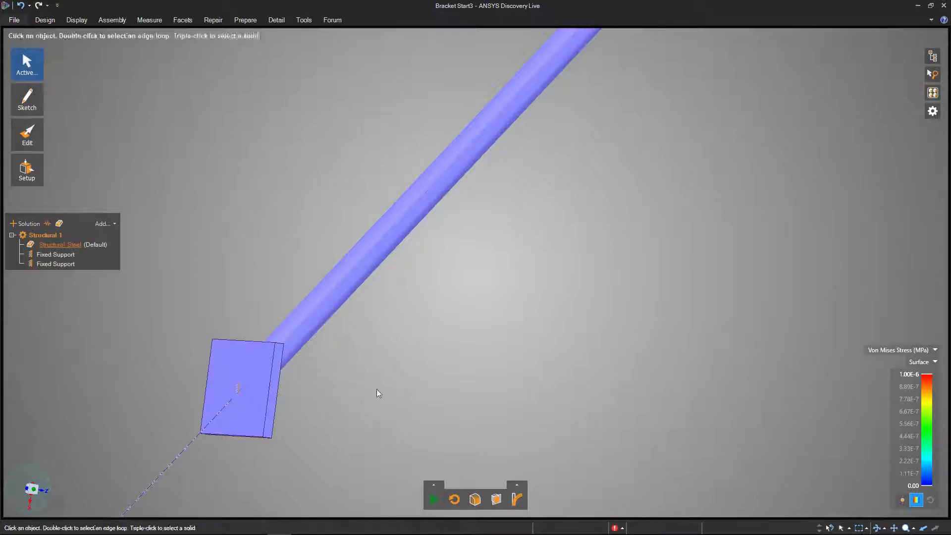
scroll(384, 386, "down", 6)
middle_click_drag(539, 397, 426, 394)
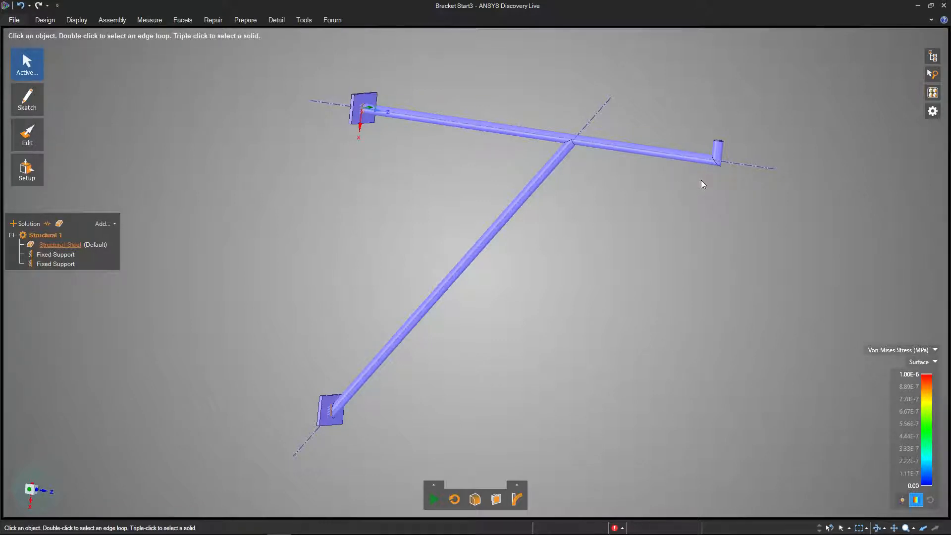
middle_click_drag(746, 140, 711, 130)
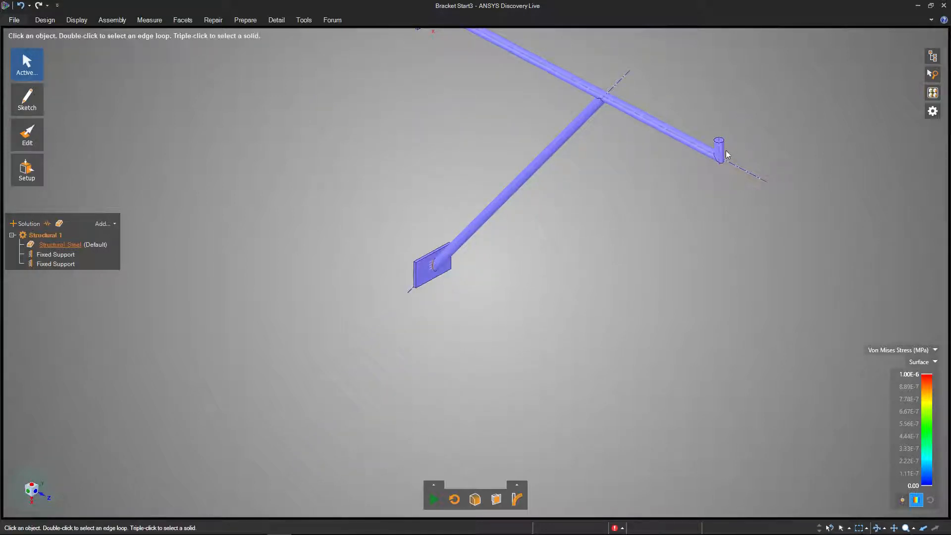
middle_click_drag(595, 164, 545, 240, "shift")
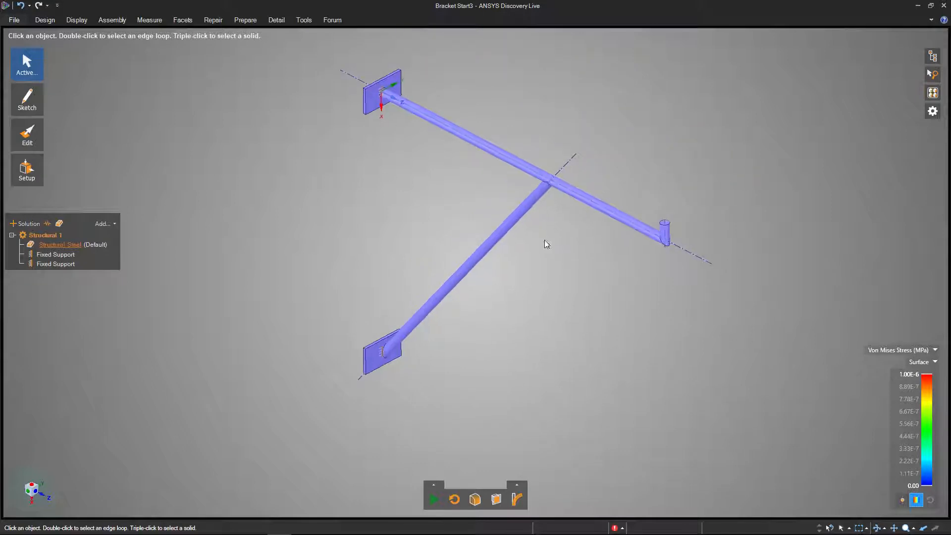
left_click(655, 231)
left_click(671, 194)
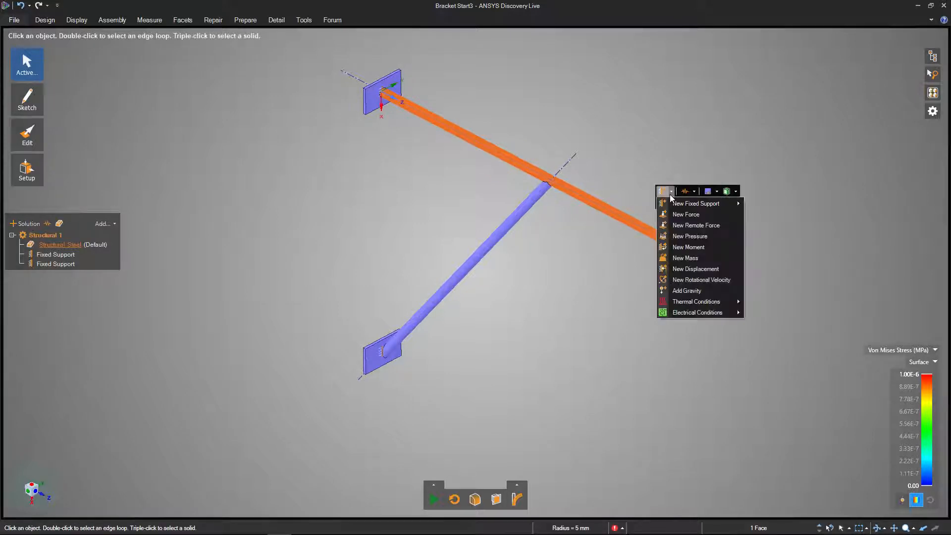
left_click(677, 213)
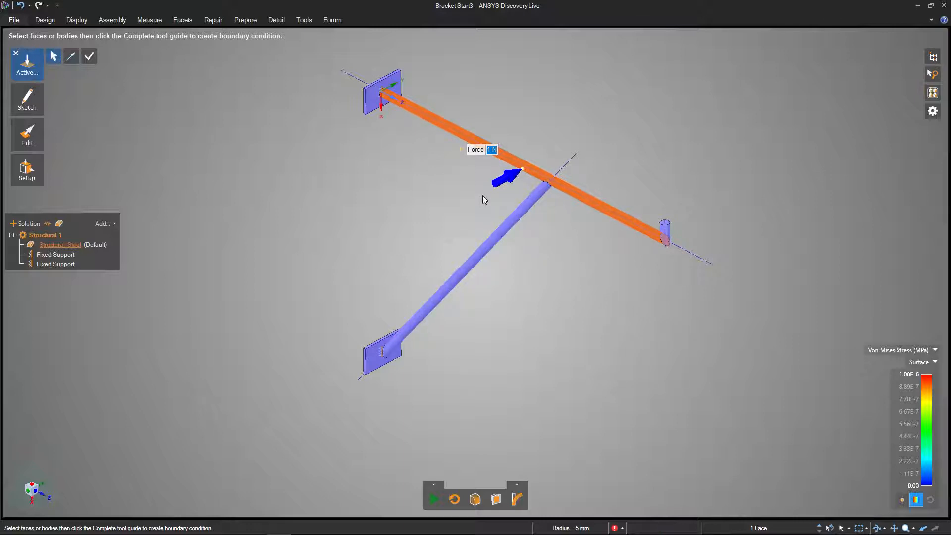
key("Escape")
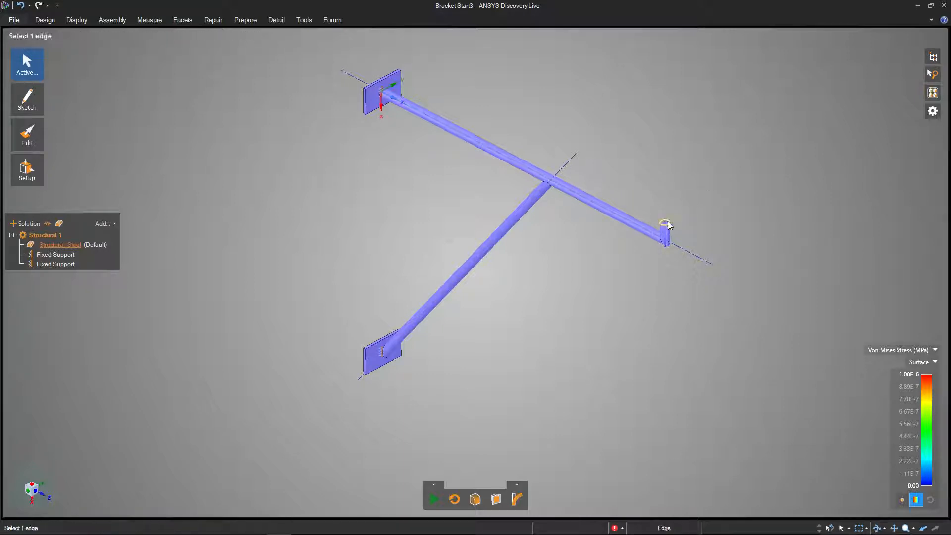
Apply a 186 N downward force to the top face of the short vertical post at the arm's free end.
scroll(669, 225, "up", 5)
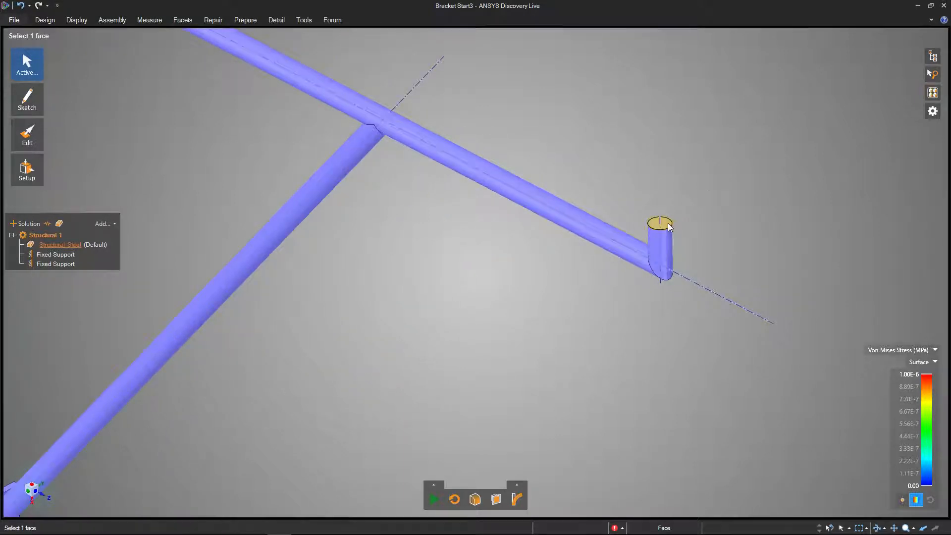
left_click(668, 226)
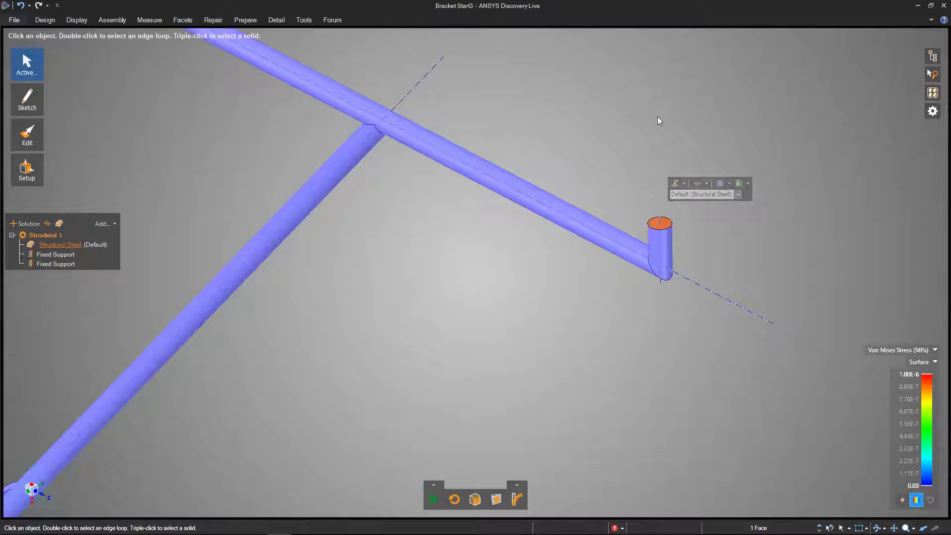
left_click(673, 184)
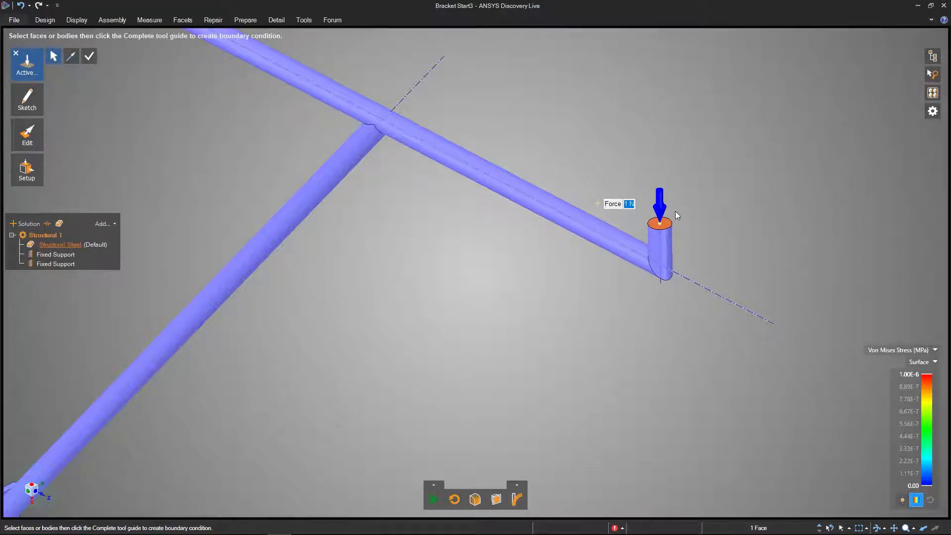
type("186")
type("N")
key("Return")
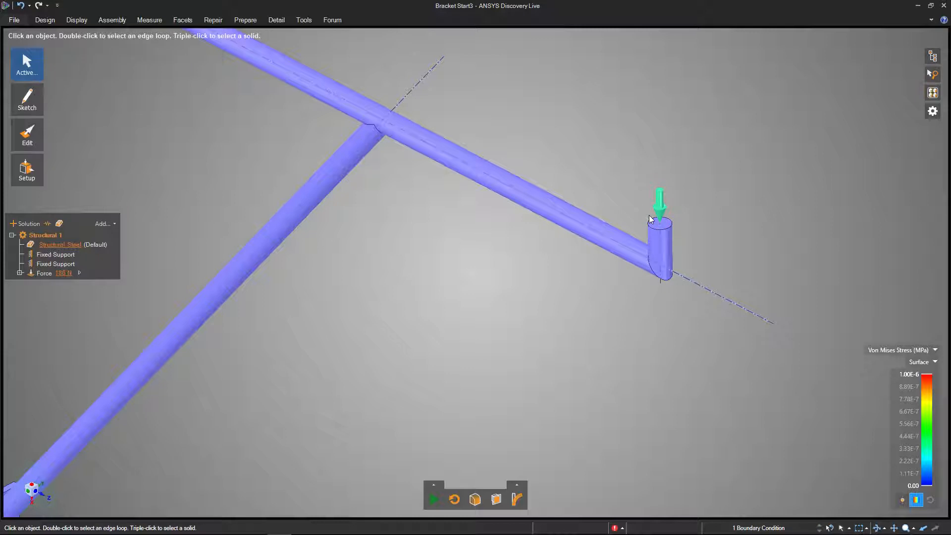
Run the structural simulation of the whole bracket with its Von Mises stress shown on the surface.
scroll(496, 281, "down", 5)
middle_click_drag(399, 266, 413, 207)
mouse_move(360, 323)
middle_mouse_down()
mouse_move(389, 312)
mouse_move(380, 304)
middle_mouse_up()
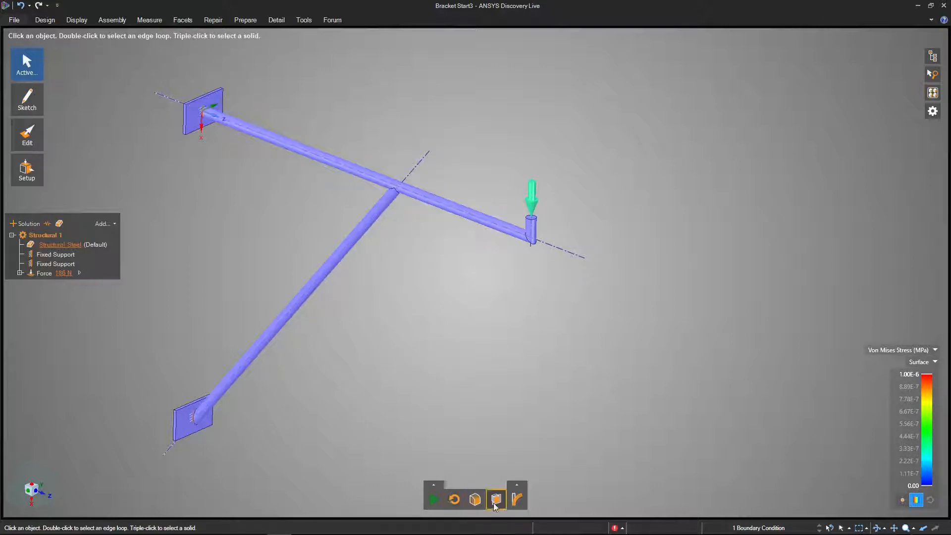
left_click(438, 498)
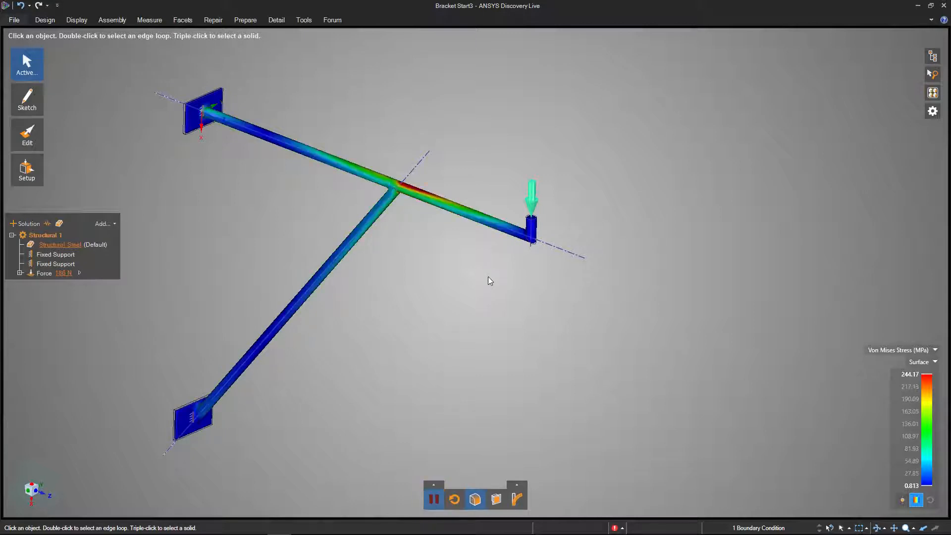
middle_click_drag(385, 300, 444, 300, "shift")
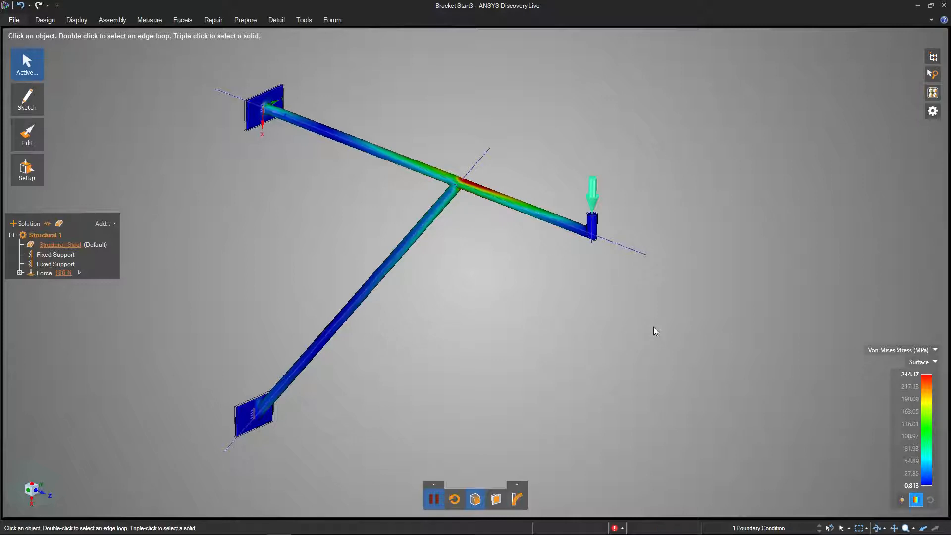
Examine the Von Mises stress around the junction of the arm and the diagonal brace, including the legend's maximum value.
middle_click_drag(518, 259, 458, 325, "shift")
middle_click_drag(455, 275, 506, 132)
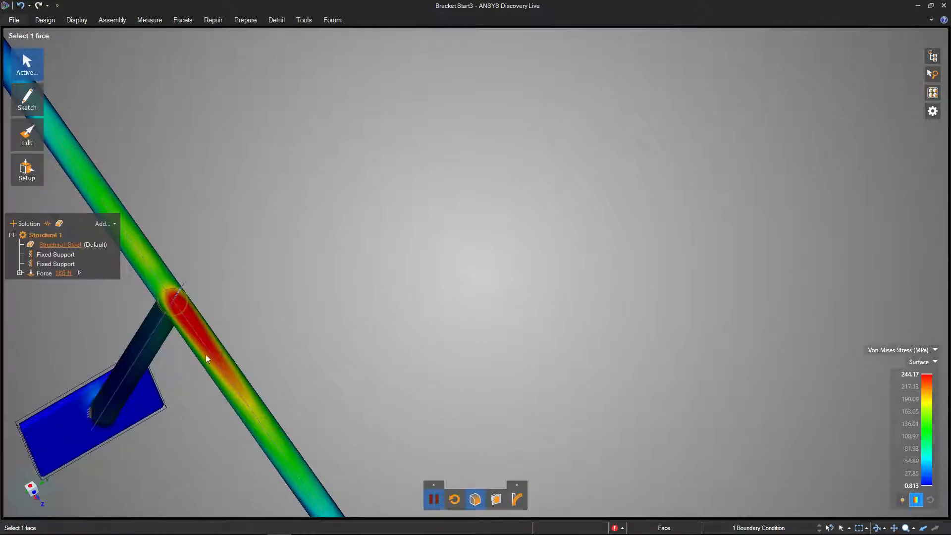
middle_click_drag(297, 382, 278, 352, "shift")
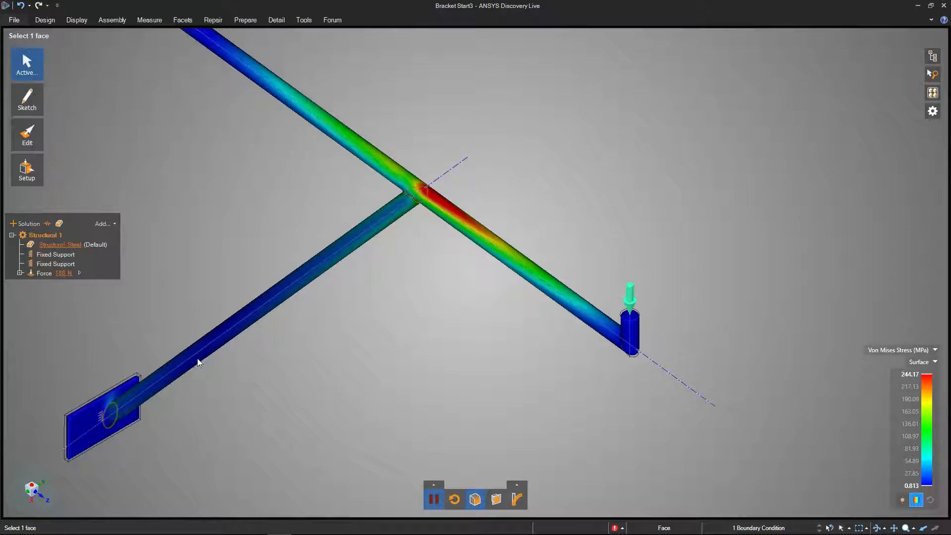
left_click(916, 375)
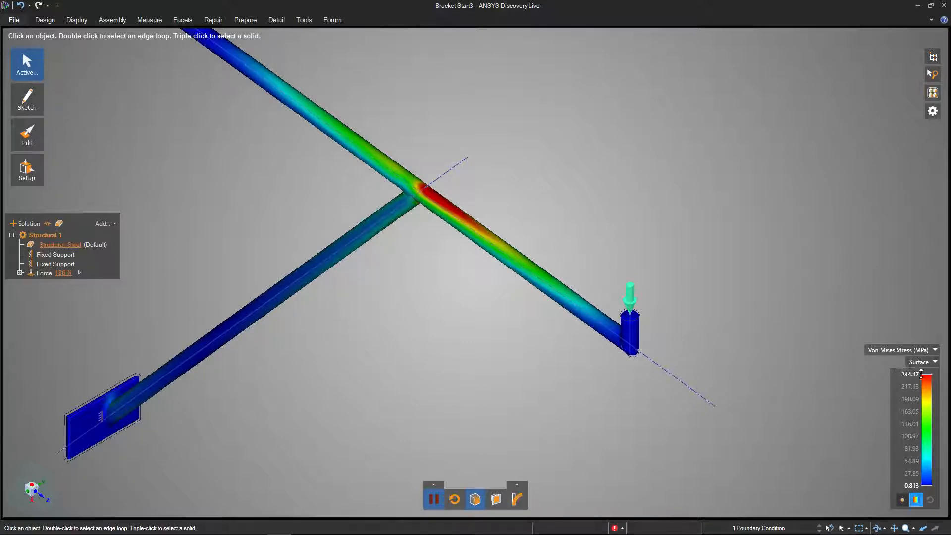
left_click_drag(902, 374, 917, 375)
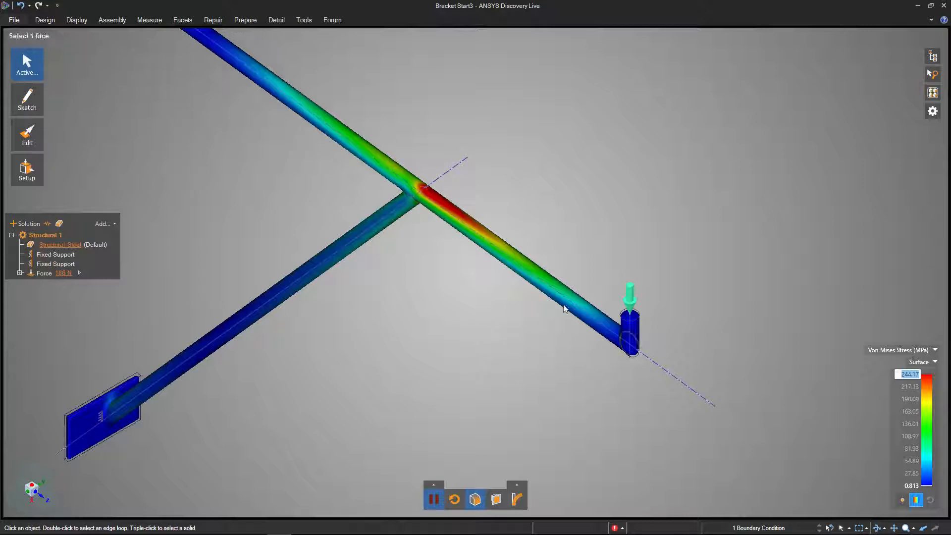
Inspect the force on the vertical post, showing its X, Y and Z components in the solution tree.
left_click(631, 308)
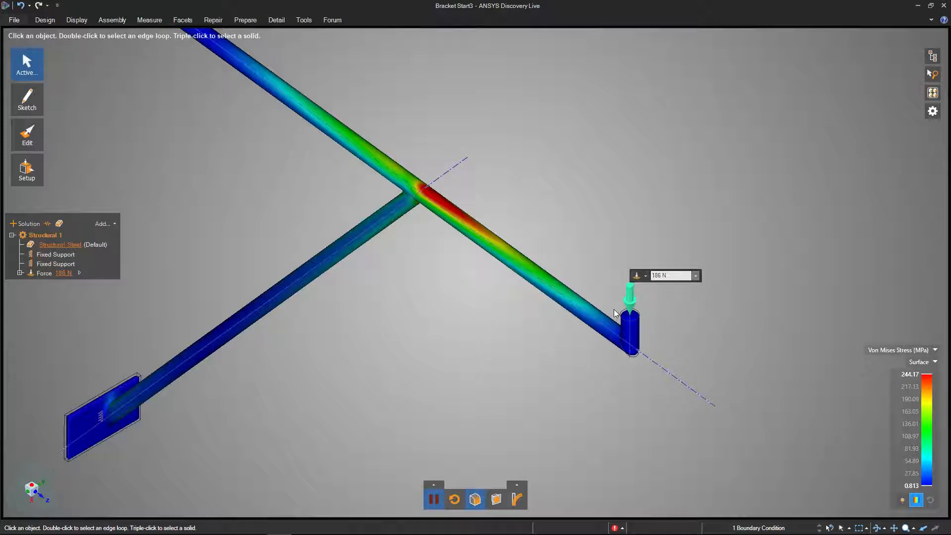
left_click(487, 345)
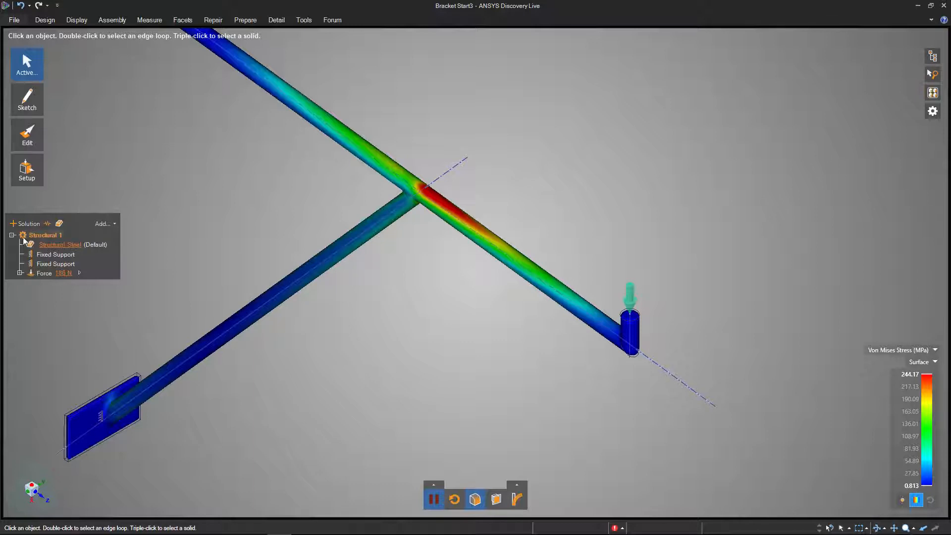
left_click(19, 273)
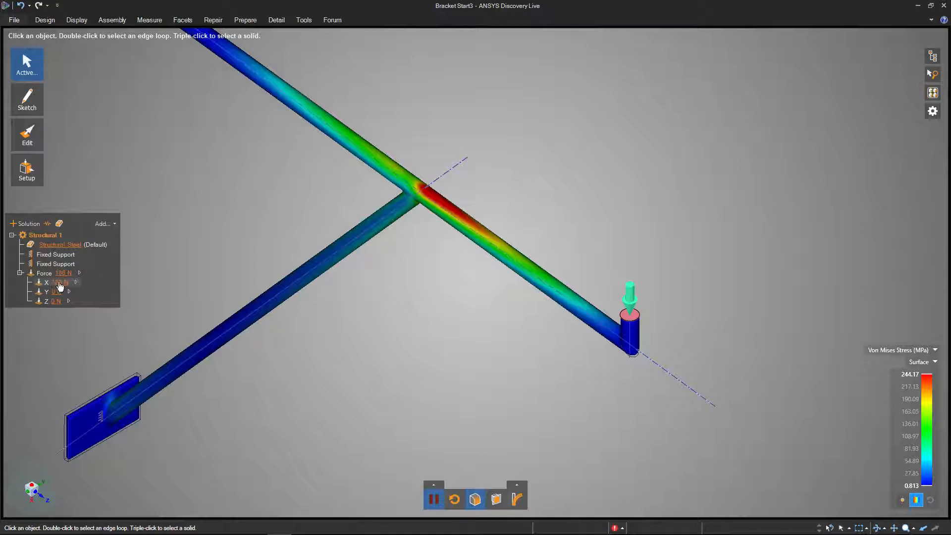
middle_click_drag(223, 204, 377, 338, "shift")
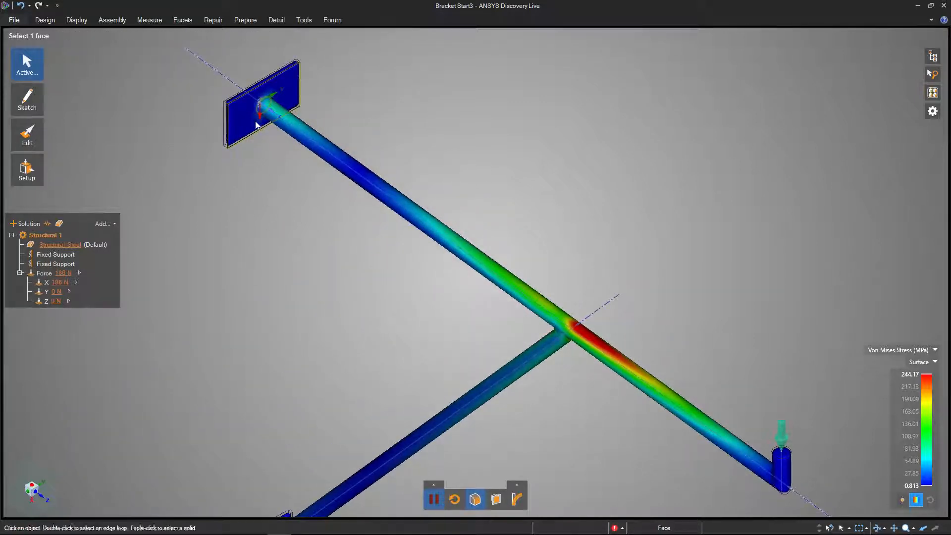
middle_click_drag(588, 408, 466, 240, "shift")
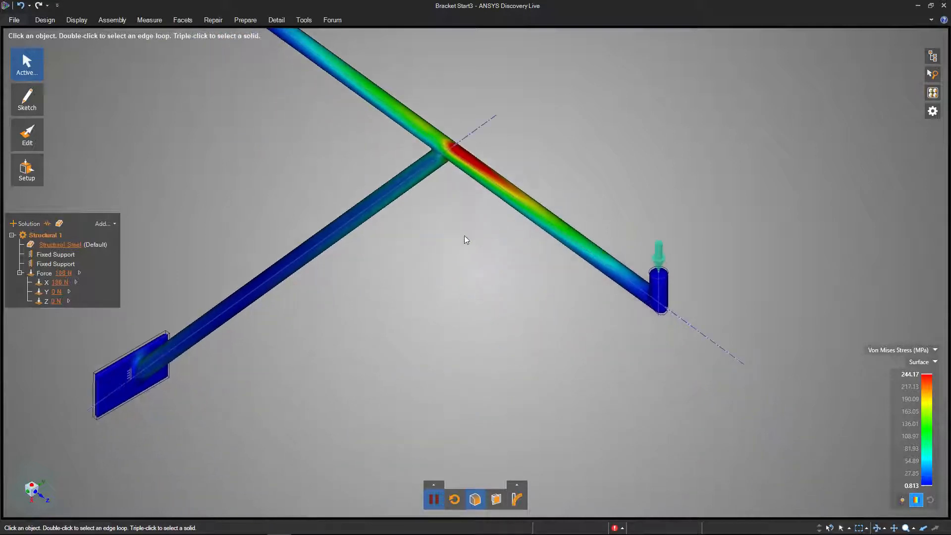
Pause the simulation and toggle the surface stress contours off and on to compare the plain and coloured bracket.
left_click(434, 500)
left_click(476, 502)
left_click(476, 500)
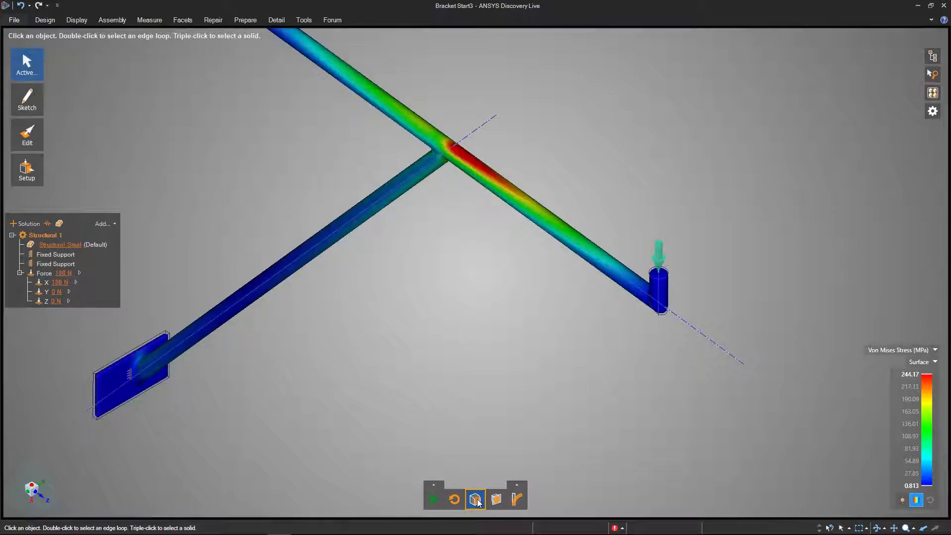
left_click(478, 502)
middle_click_drag(210, 383, 258, 376, "shift")
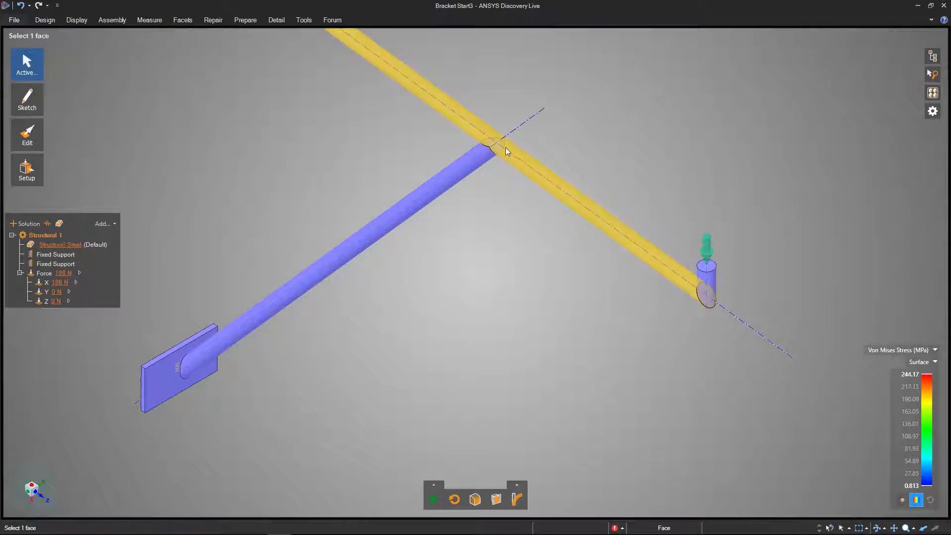
left_click(475, 499)
left_click(475, 499)
left_click(475, 500)
left_click(475, 499)
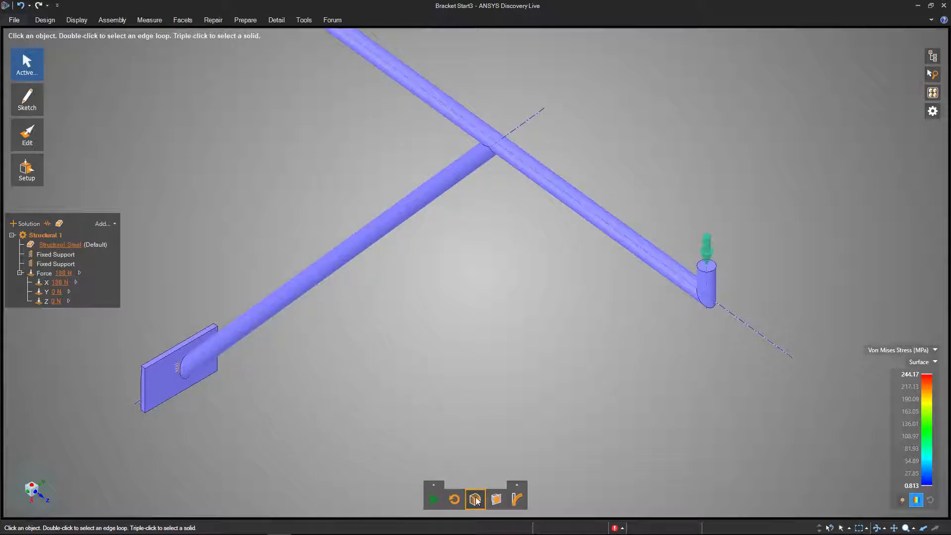
left_click(476, 500)
left_click(475, 500)
left_click(479, 501)
Show the Von Mises stress on a cross-section plane through the bracket and examine it inside the tube junction.
left_click(497, 500)
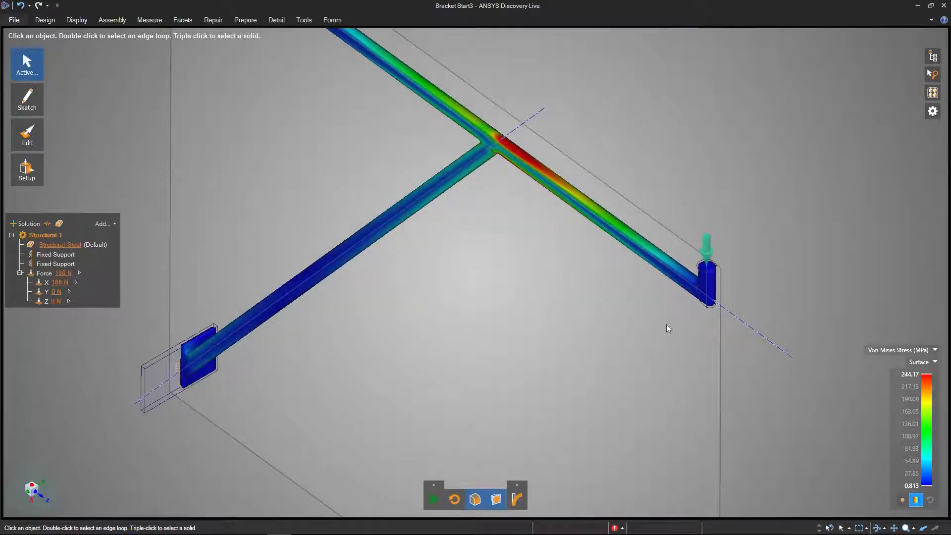
middle_click_drag(672, 365, 445, 288, "shift")
scroll(445, 288, "up", 10)
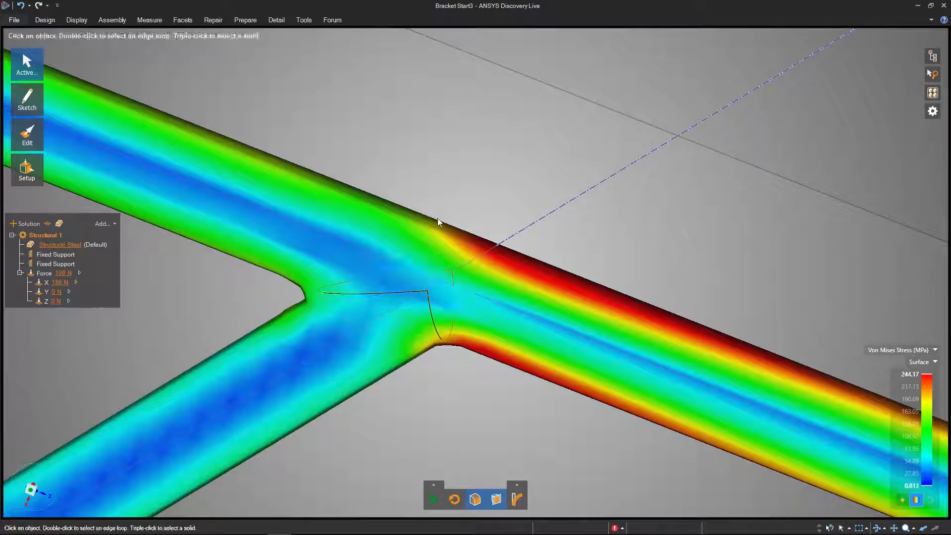
scroll(462, 377, "down", 5)
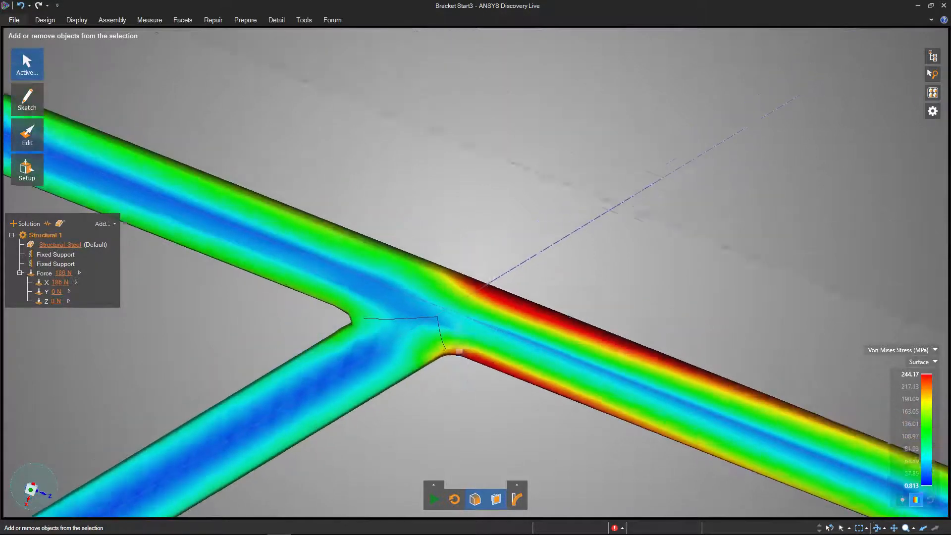
scroll(475, 460, "down", 10)
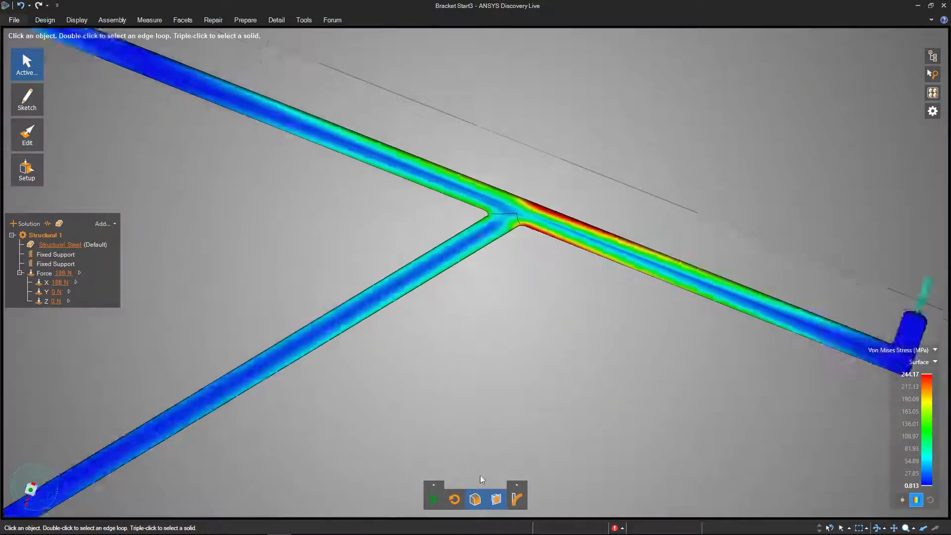
Switch the results to Deformation and run the simulation to view the bracket's displacement and its maximum value.
left_click(516, 503)
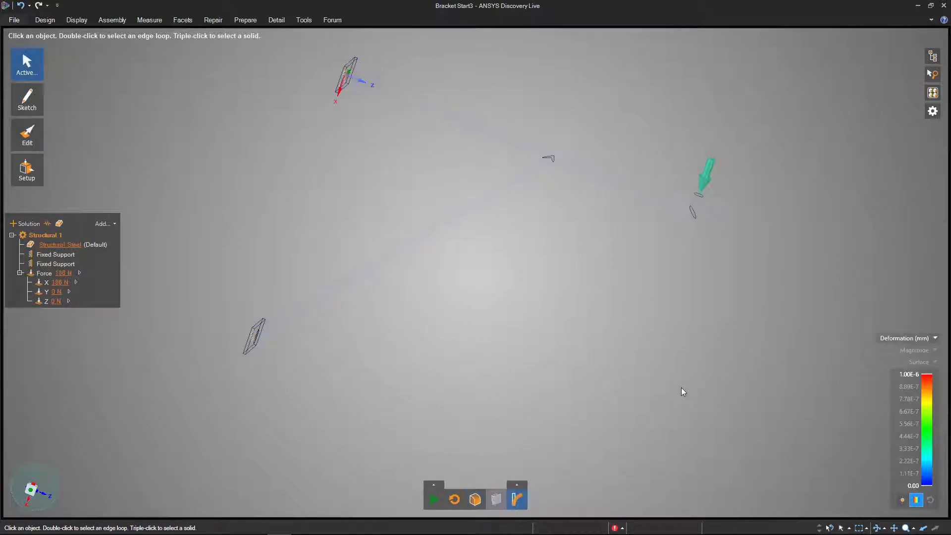
left_click(433, 501)
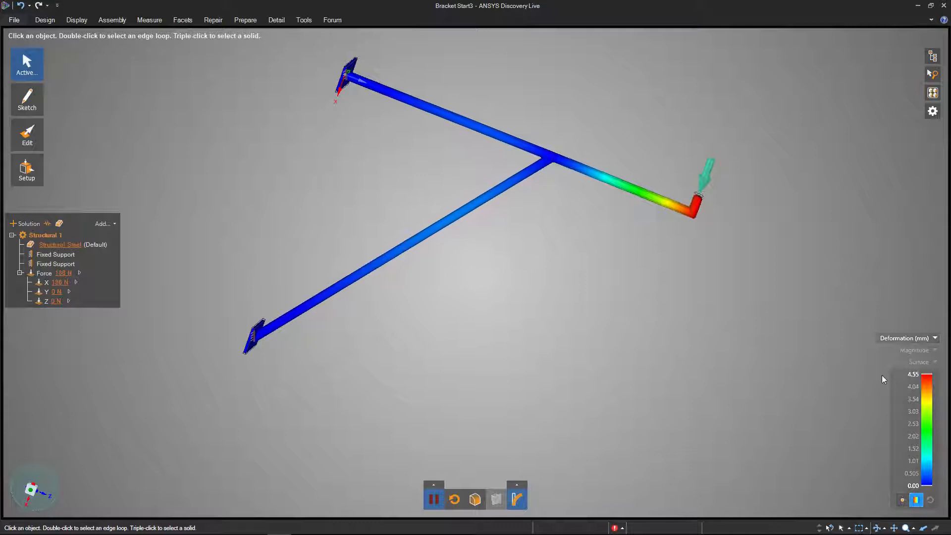
left_click(911, 375)
Open the deformation animation options and toggle True deformation on and off.
left_click(524, 484)
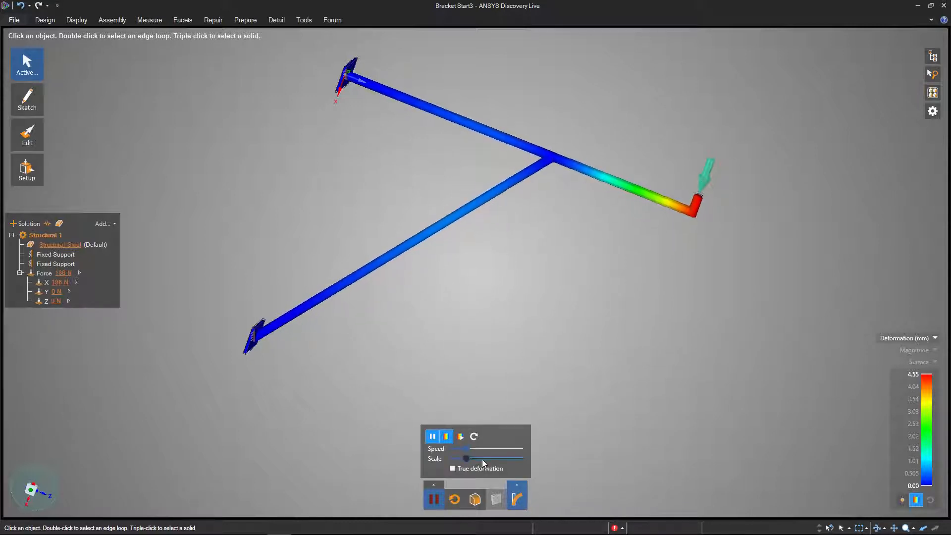
left_click(453, 469)
left_click(453, 469)
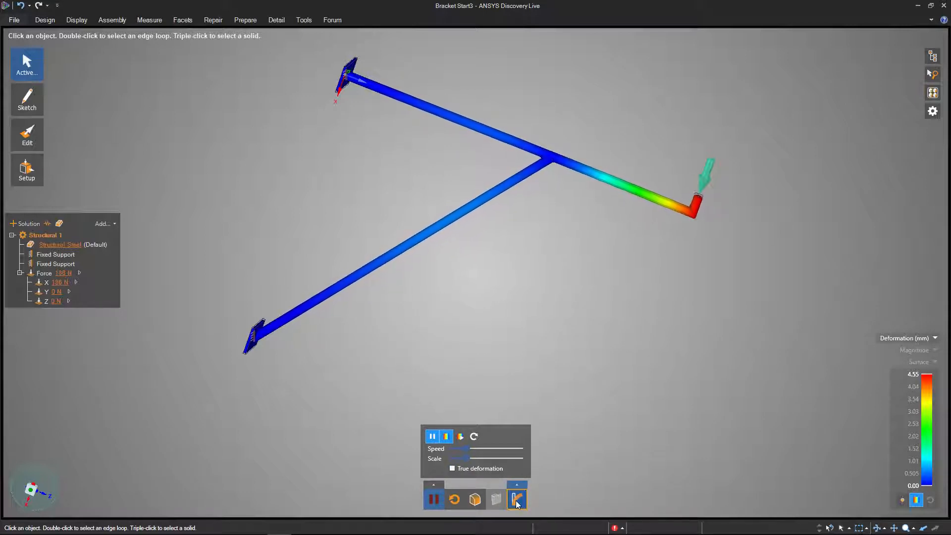
Turn off the deformation display to return to Von Mises stress, and pause the simulation with the animation options closed.
left_click(434, 499)
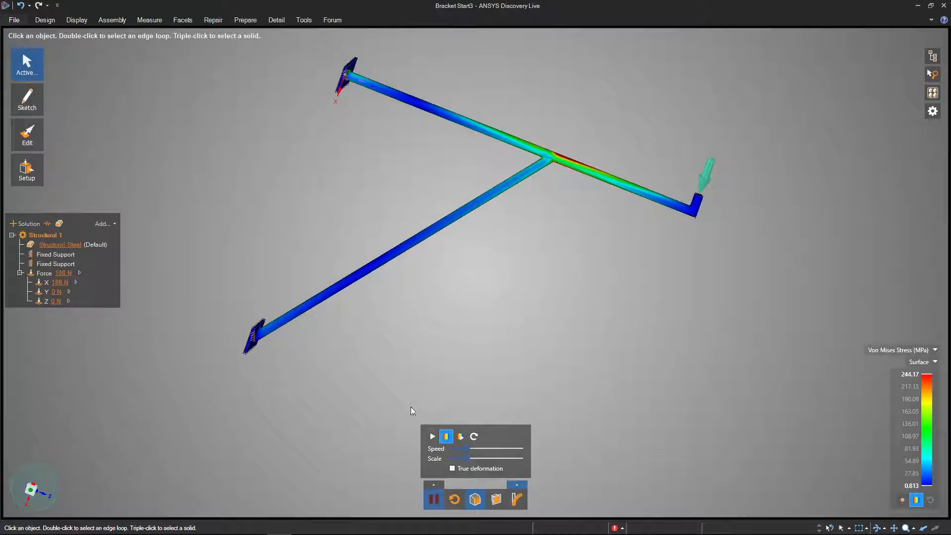
left_click(434, 499)
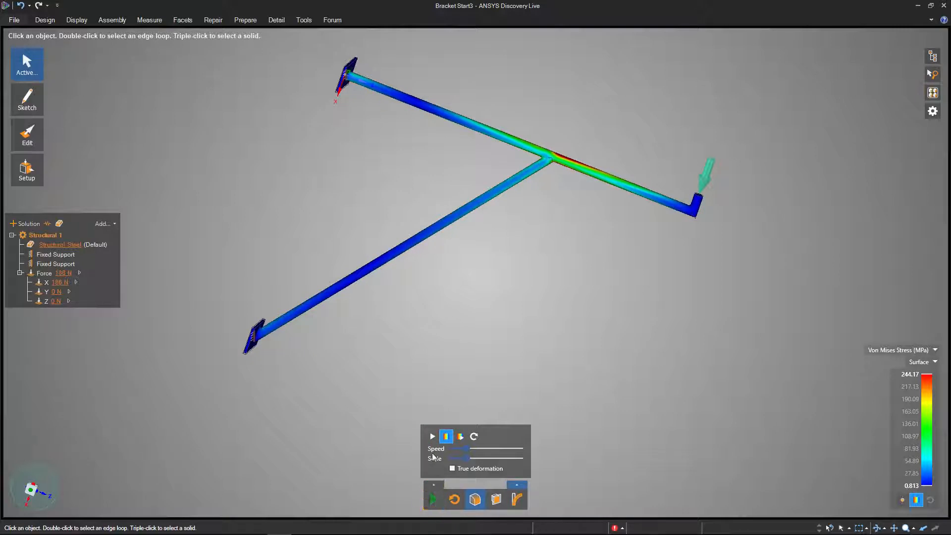
left_click(517, 484)
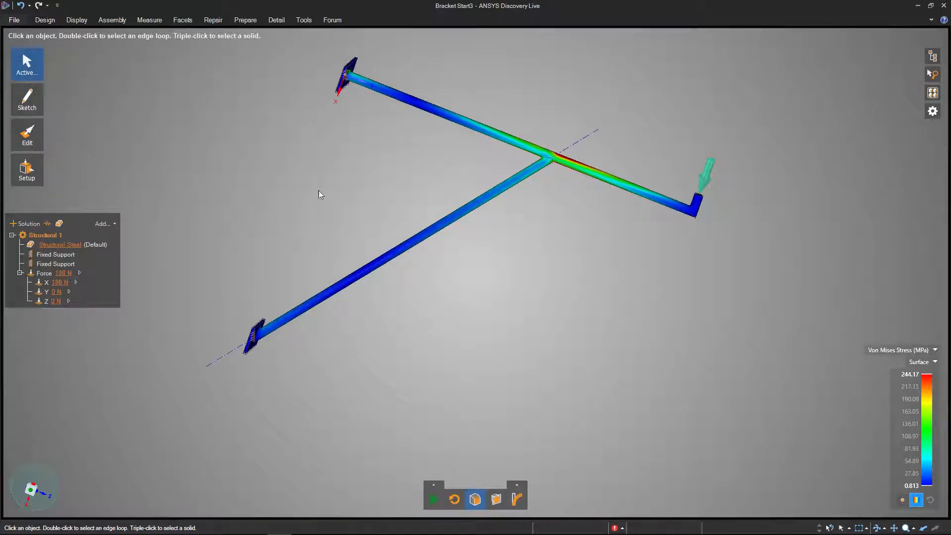
Examine the stress distribution over the whole bracket and the maximum value on the legend.
middle_click_drag(430, 132, 329, 159)
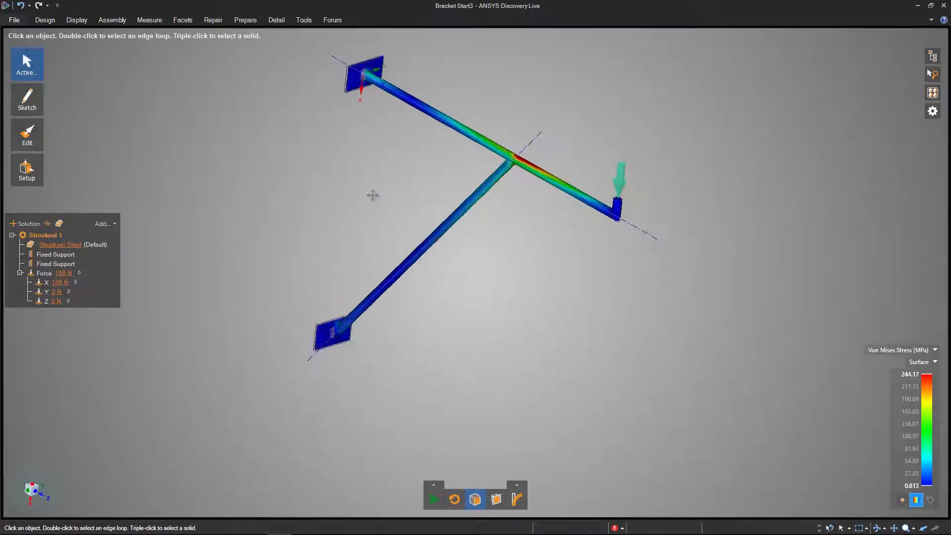
middle_click_drag(374, 195, 654, 266)
left_click(898, 374)
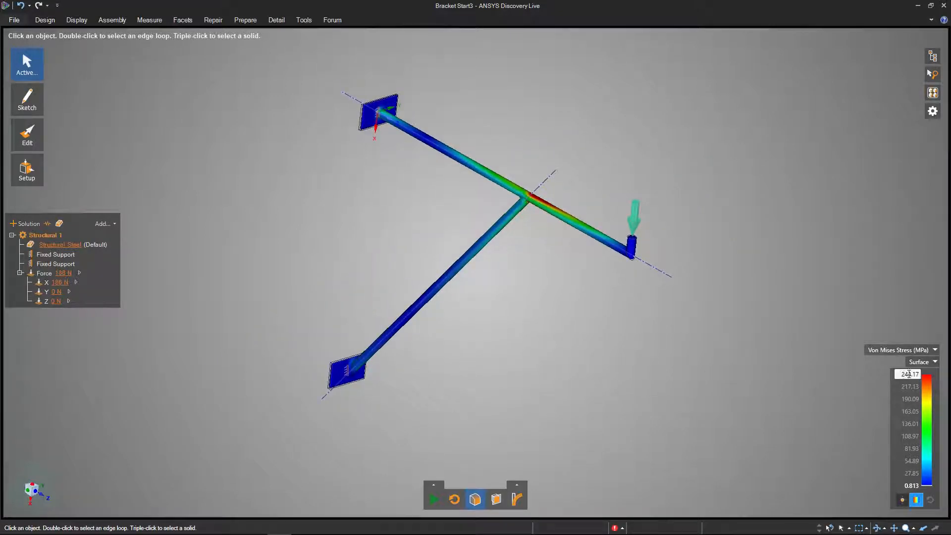
middle_click_drag(482, 349, 484, 333, "shift")
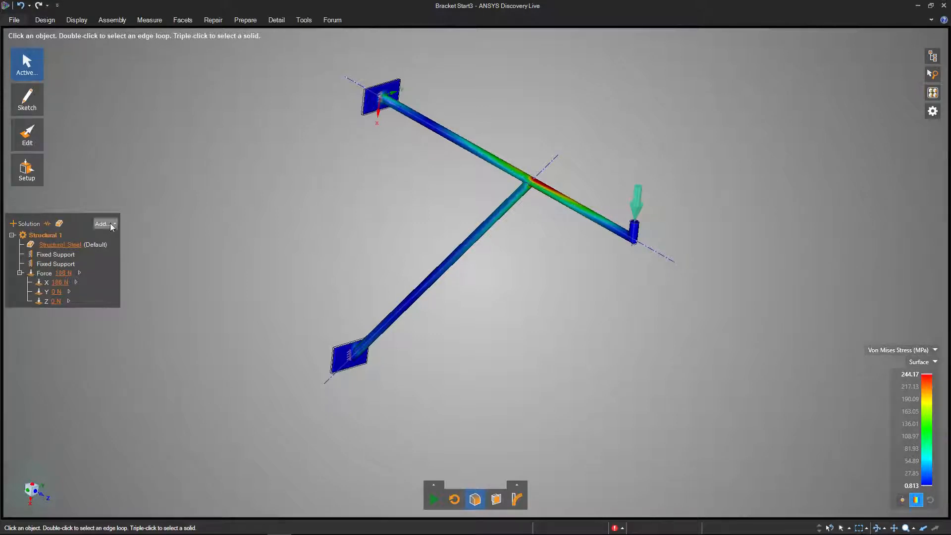
Open the Material Library and show the properties of the solution's Structural Steel.
right_click(58, 248)
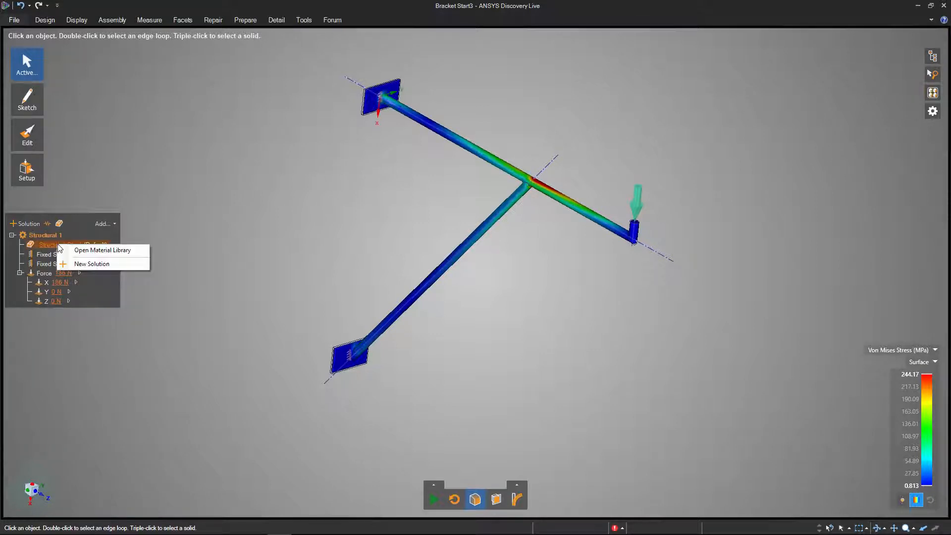
left_click(90, 251)
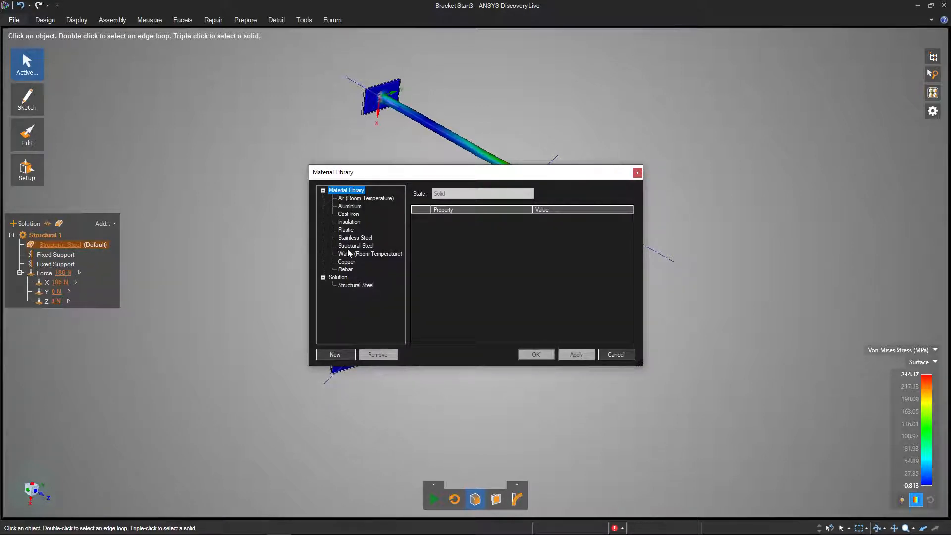
left_click(347, 285)
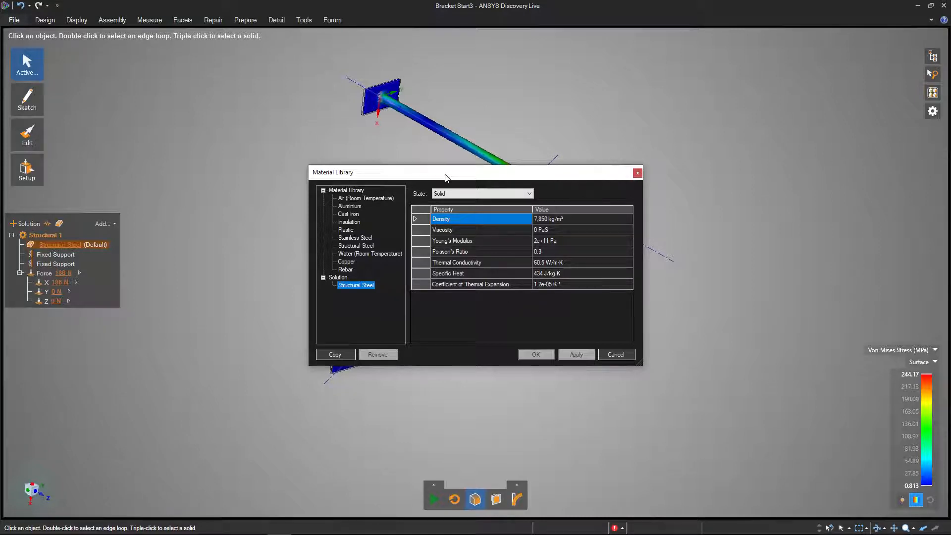
left_click_drag(445, 177, 440, 169)
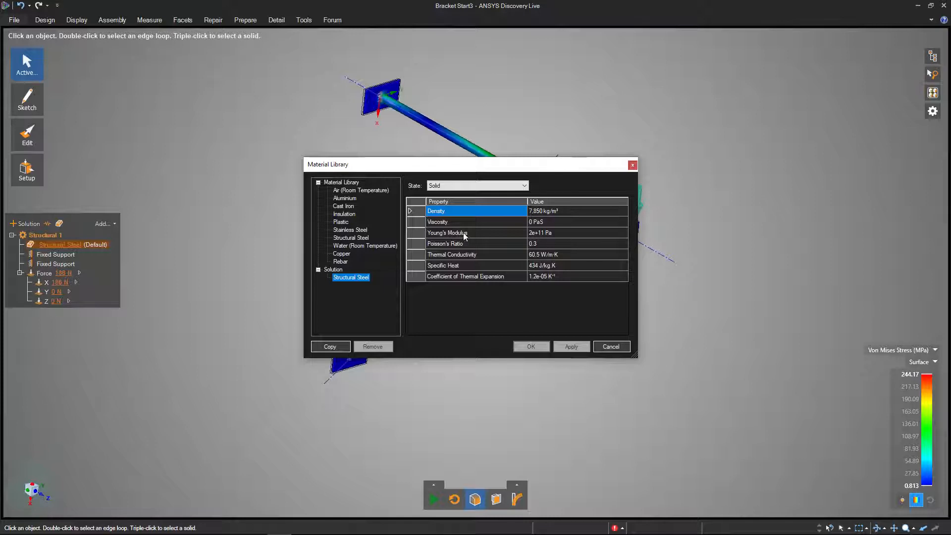
Set the solution's Structural Steel Young's Modulus to 1.8e+11 Pa and accept the material change.
left_click(547, 233)
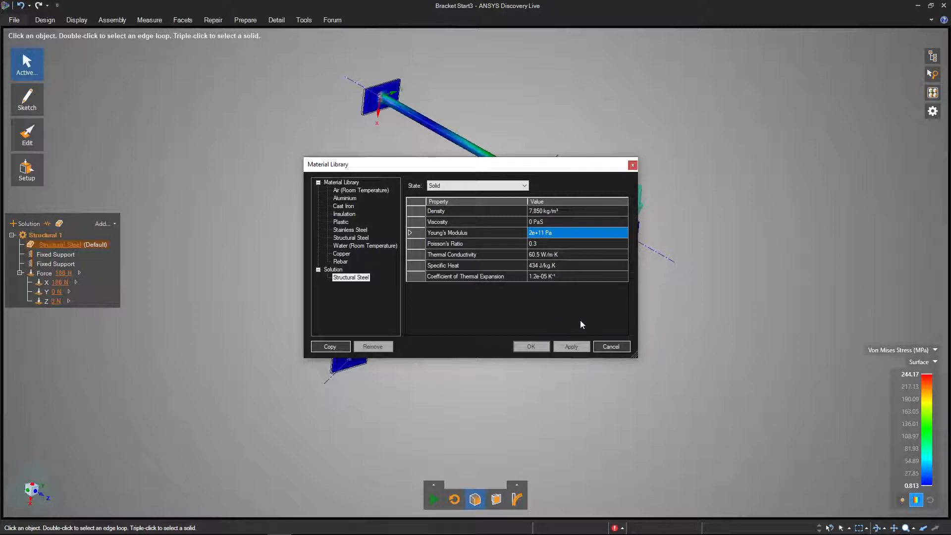
left_click(531, 237)
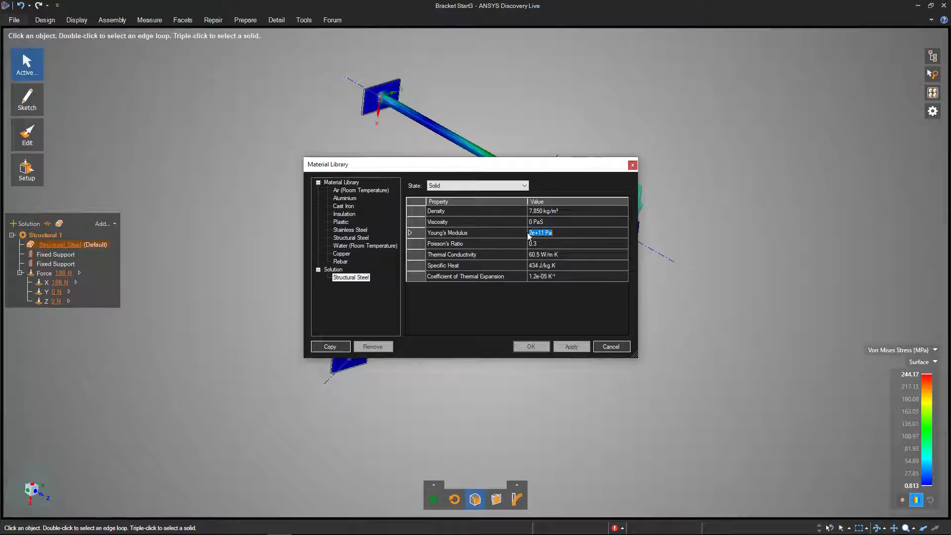
left_click_drag(532, 234, 537, 234)
left_click_drag(544, 233, 530, 233)
left_click(443, 234)
left_click_drag(533, 232, 529, 233)
type("1")
type(".8")
key("Return")
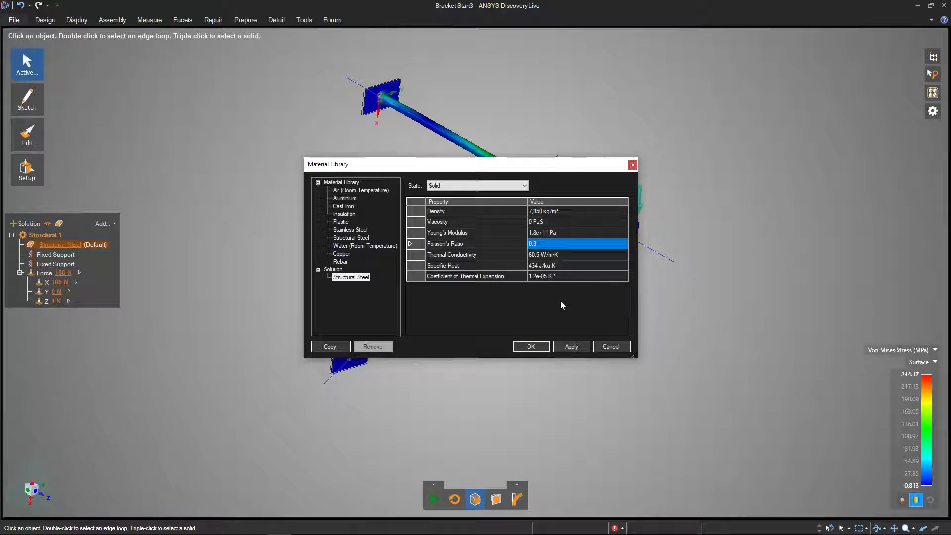
left_click(534, 346)
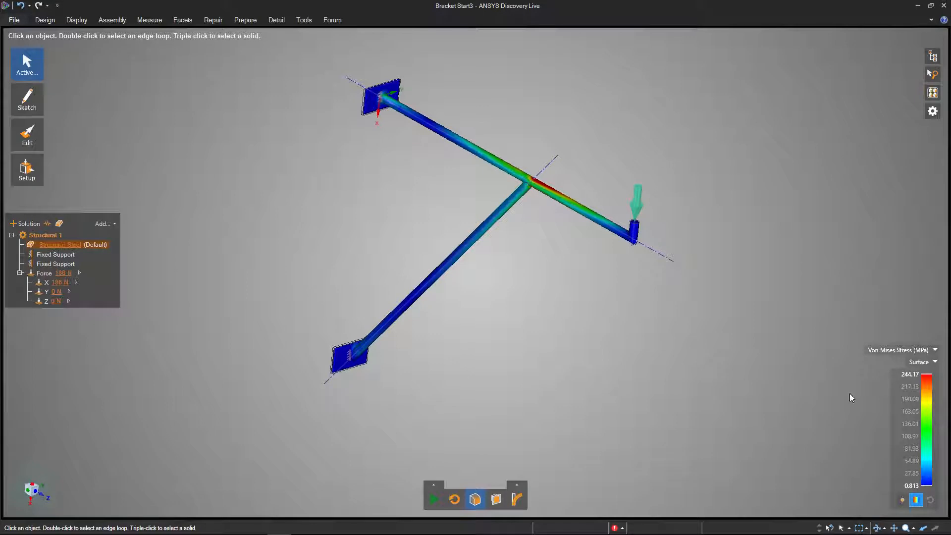
Rerun the structural simulation with the modified steel and check the legend's maximum Von Mises stress.
left_click(435, 506)
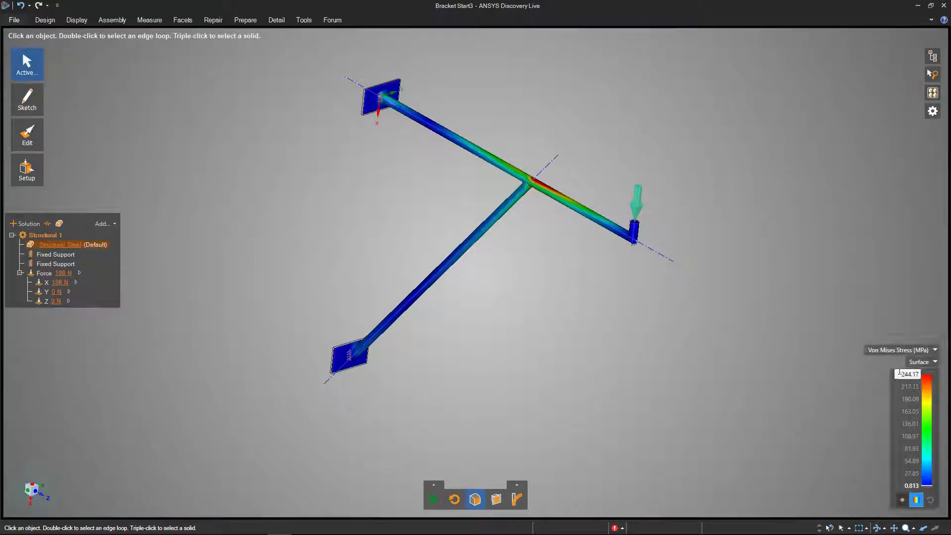
left_click(427, 496)
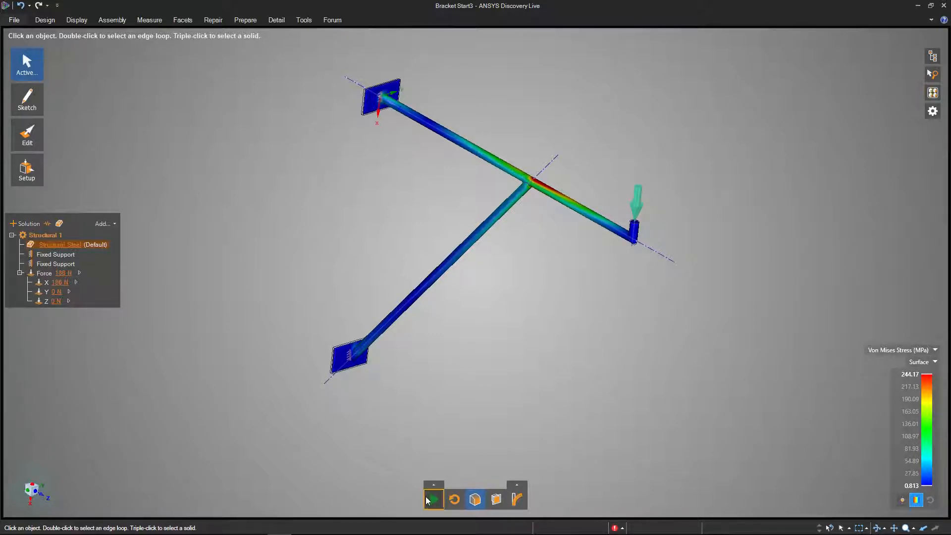
left_click(910, 374)
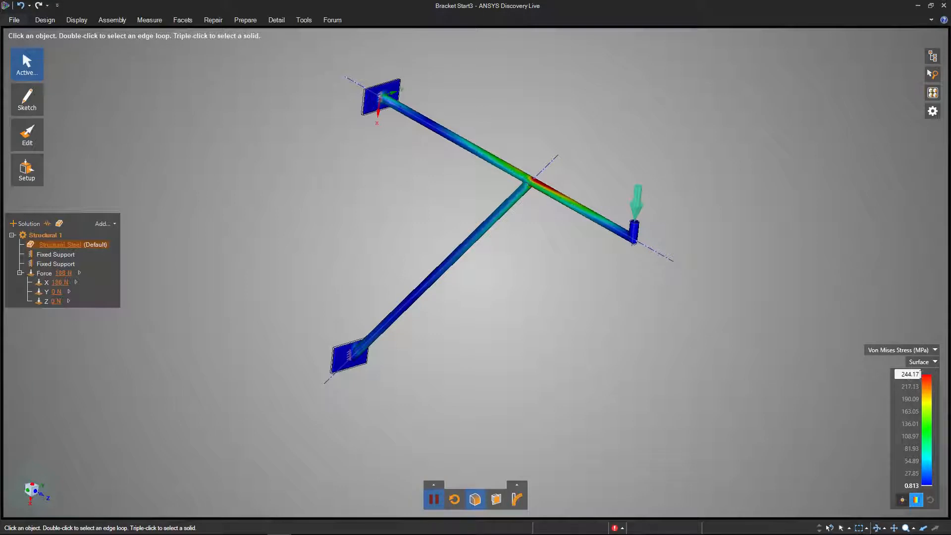
Examine the rerun Von Mises stress results across the bracket from a near-side view.
mouse_move(477, 274)
middle_mouse_down()
mouse_move(469, 261)
mouse_move(480, 262)
mouse_move(438, 265)
middle_mouse_up()
mouse_move(514, 323)
middle_mouse_down()
mouse_move(538, 324)
mouse_move(560, 293)
mouse_move(594, 281)
mouse_move(590, 292)
mouse_move(629, 265)
mouse_move(524, 307)
mouse_move(552, 304)
mouse_move(522, 307)
mouse_move(603, 288)
middle_mouse_up()
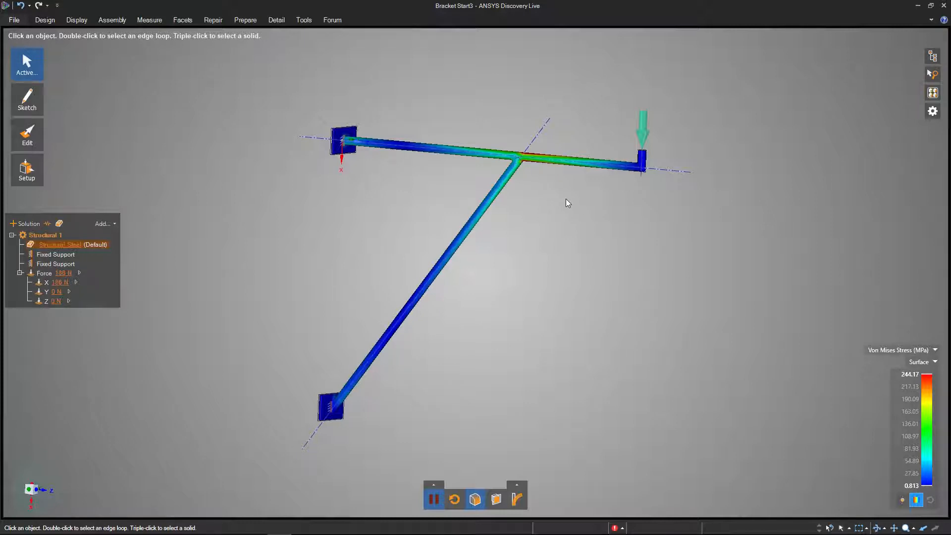
left_click(910, 374)
middle_click_drag(535, 244, 535, 253, "shift")
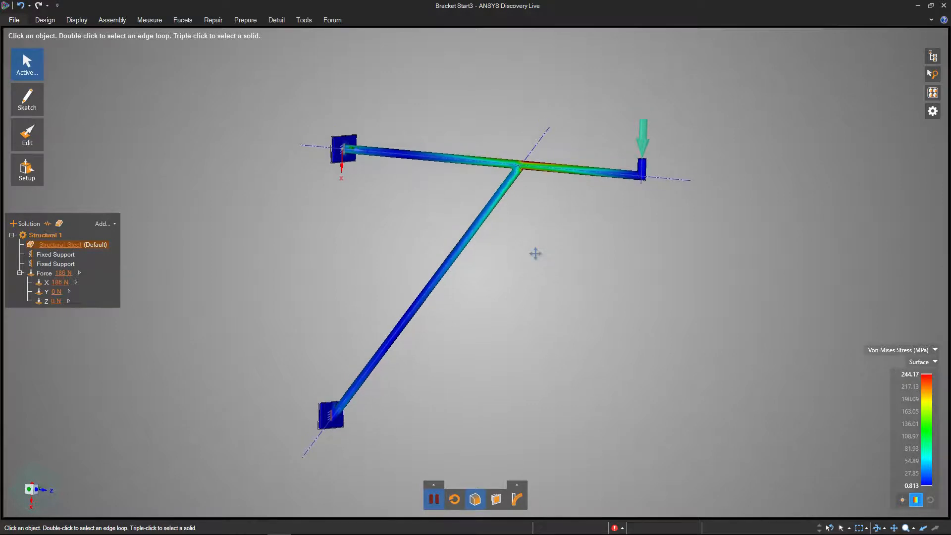
middle_click_drag(578, 336, 572, 346, "shift")
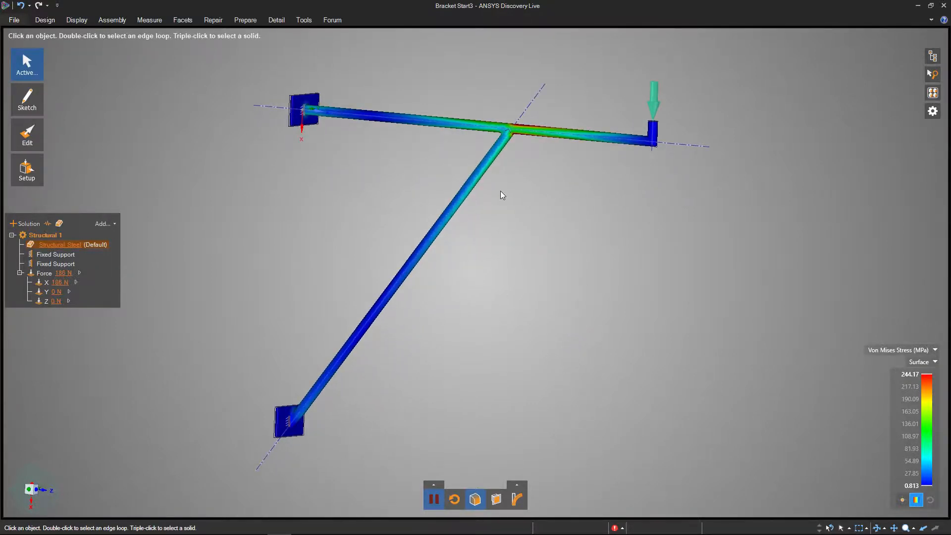